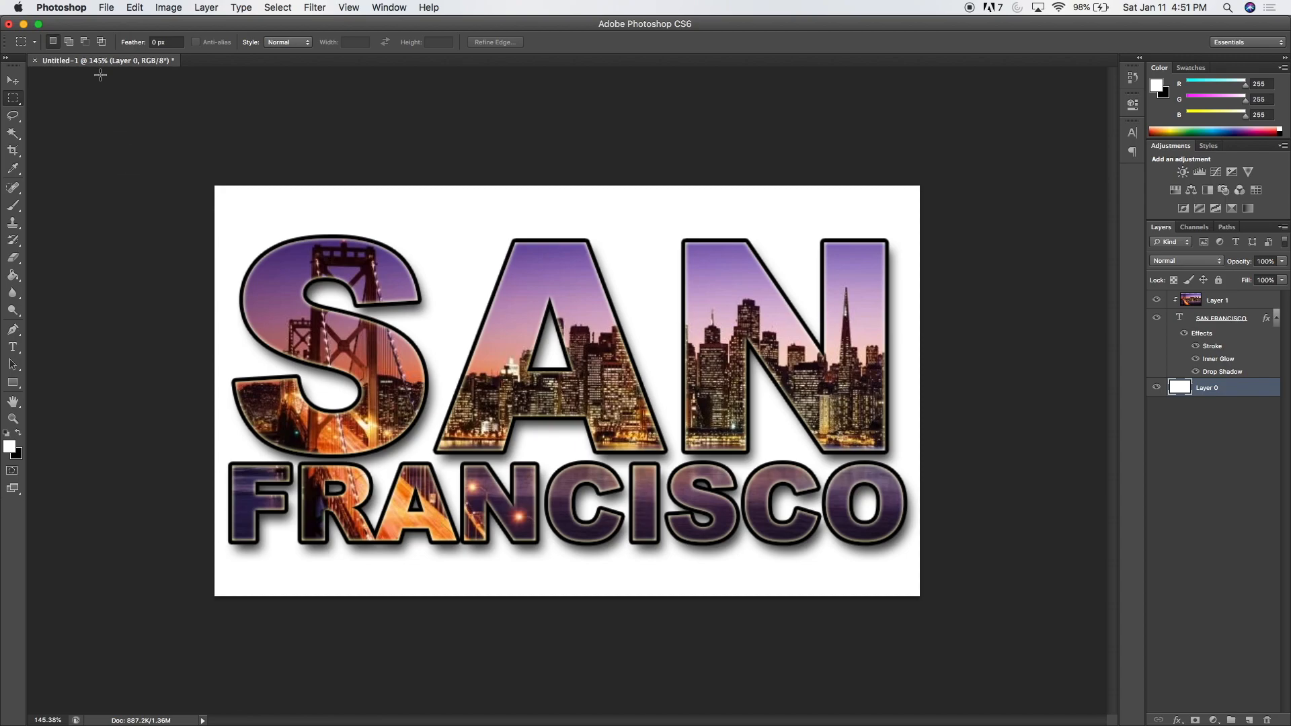
- Create a 721 × 420 pixel document at 300 pixels/inch with a white background, and paste the copied city skyline photo into it
click(105, 7)
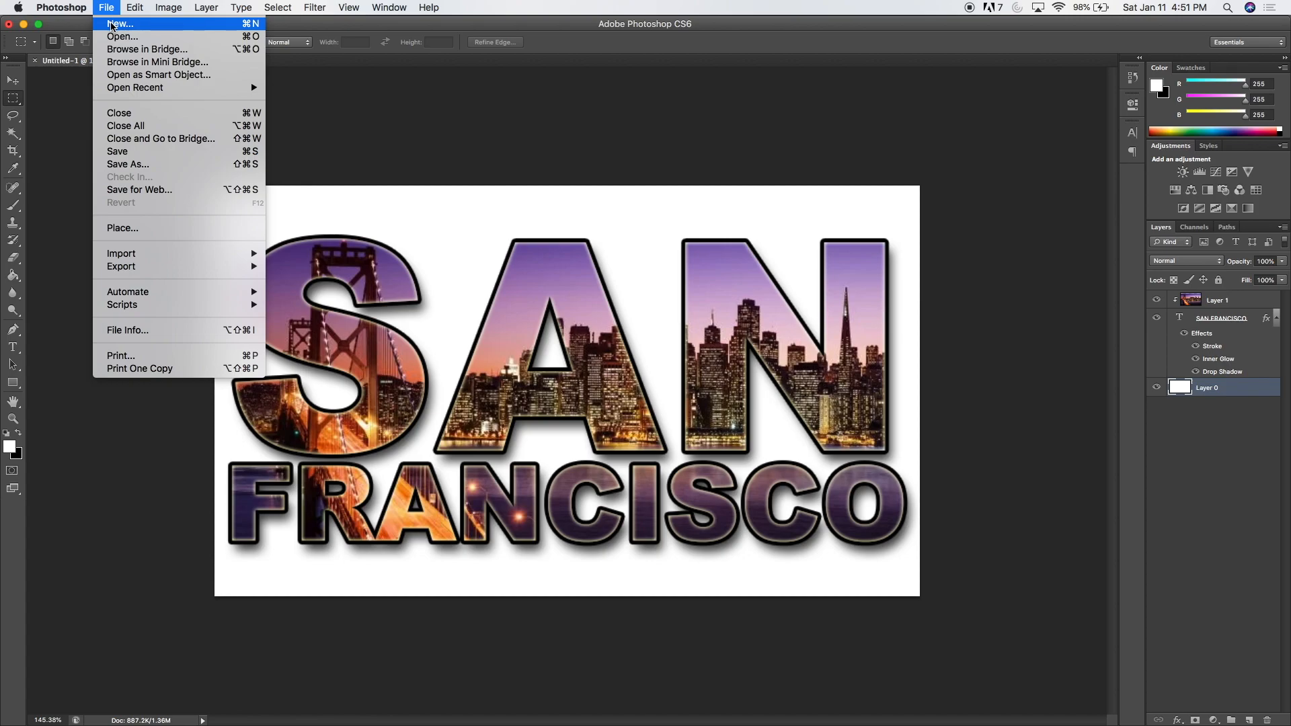
click(118, 26)
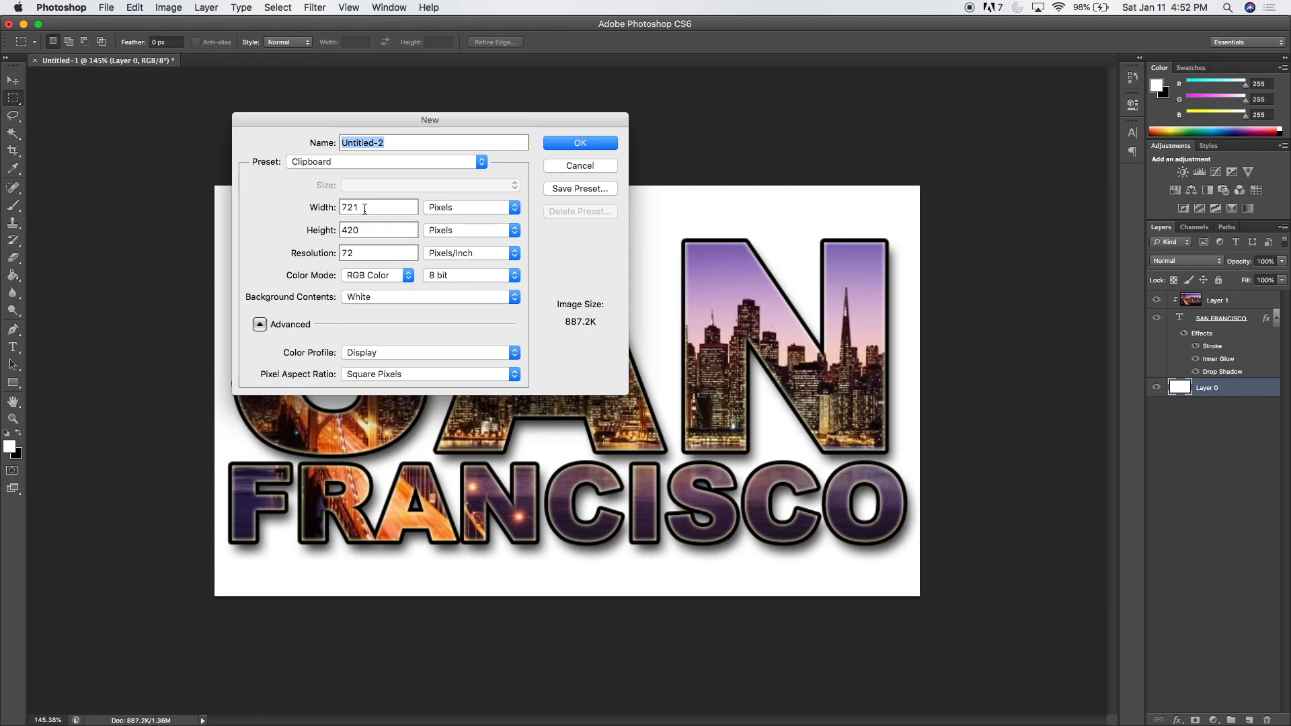
key(Tab)
key(Tab)
key(Tab)
text(300)
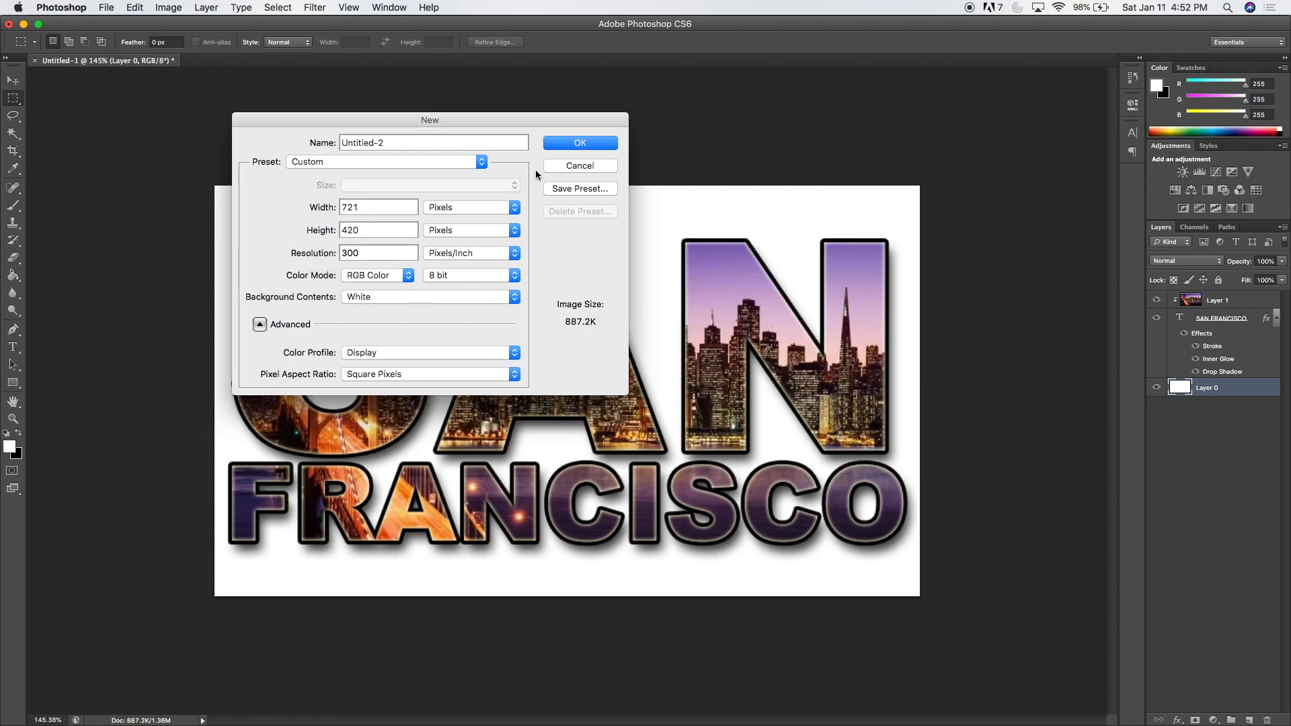
click(559, 146)
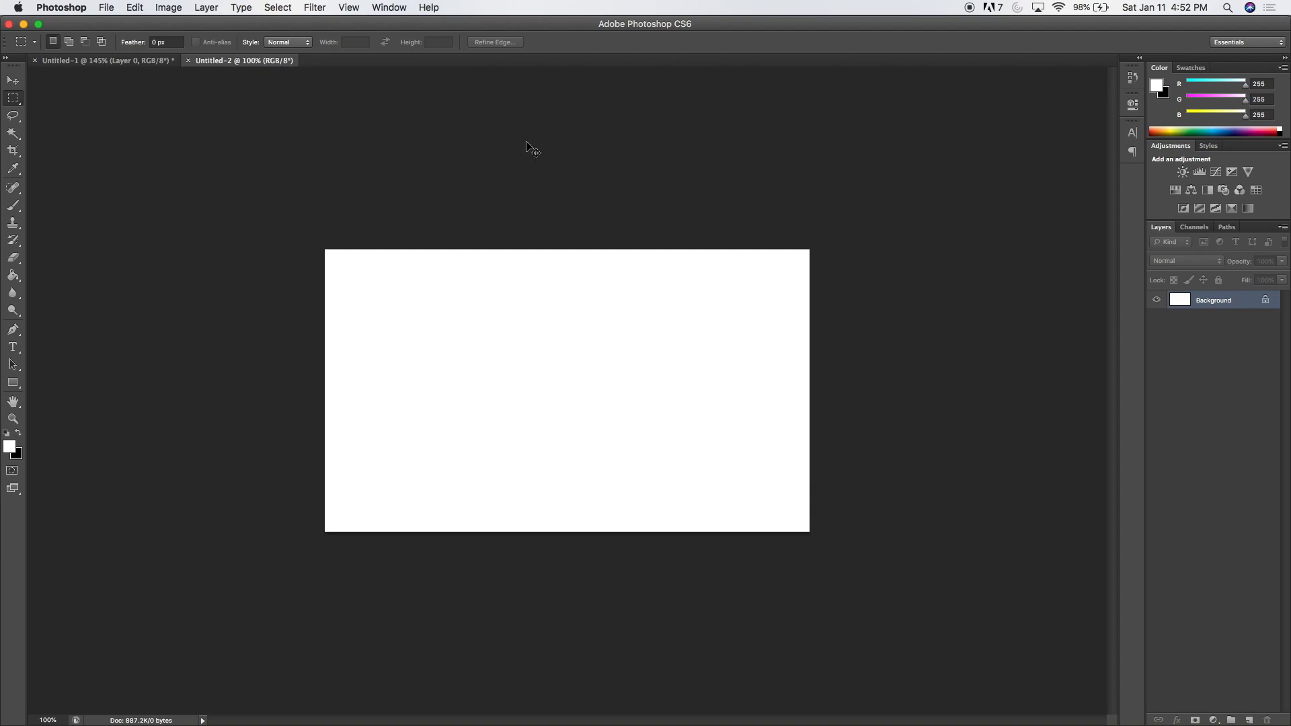
key(super+v)
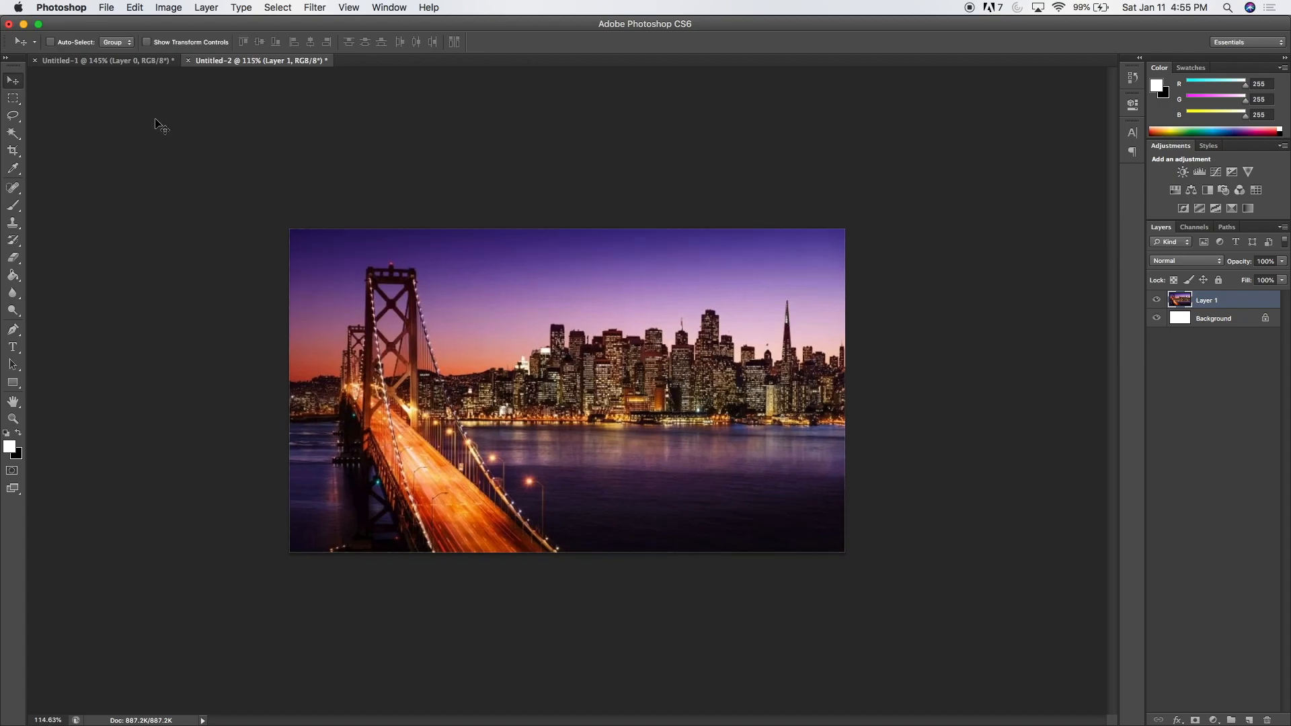
- Add white centred Arial Black text reading SAN on one line and FRANCISCO below it, and move it toward the middle of the photo
click(12, 347)
click(360, 313)
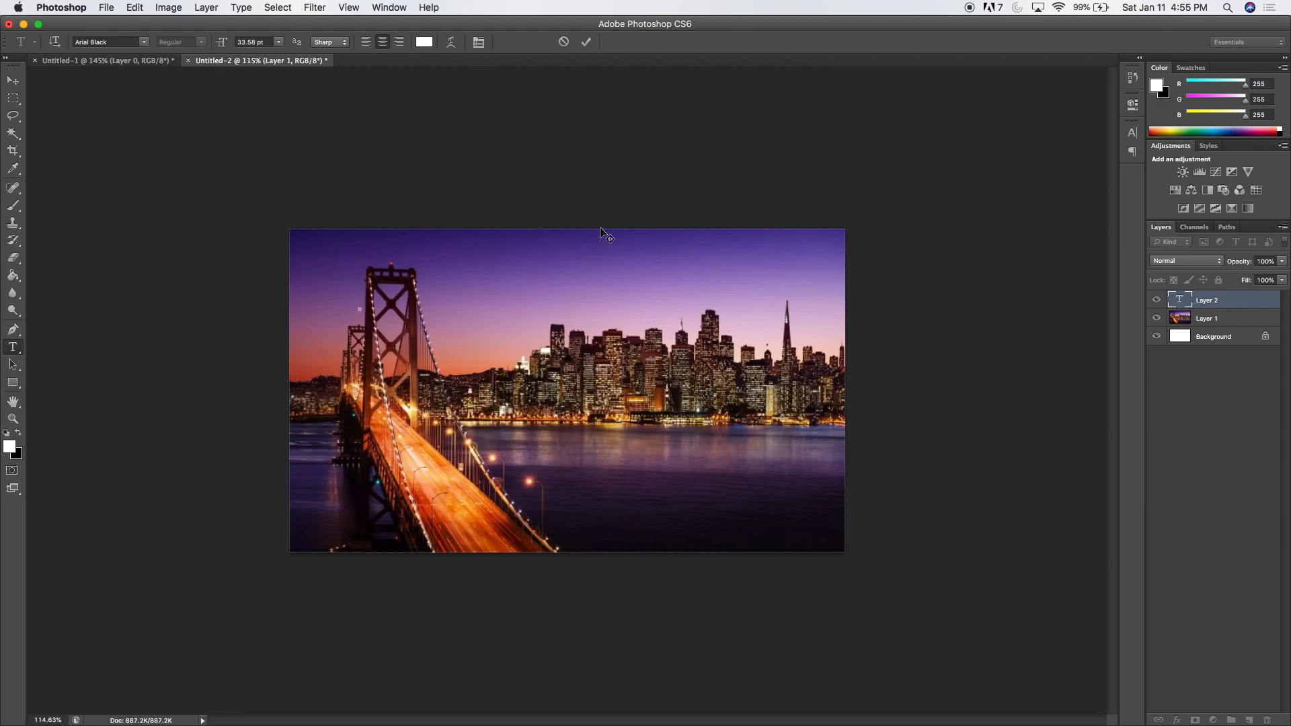
text(SAN)
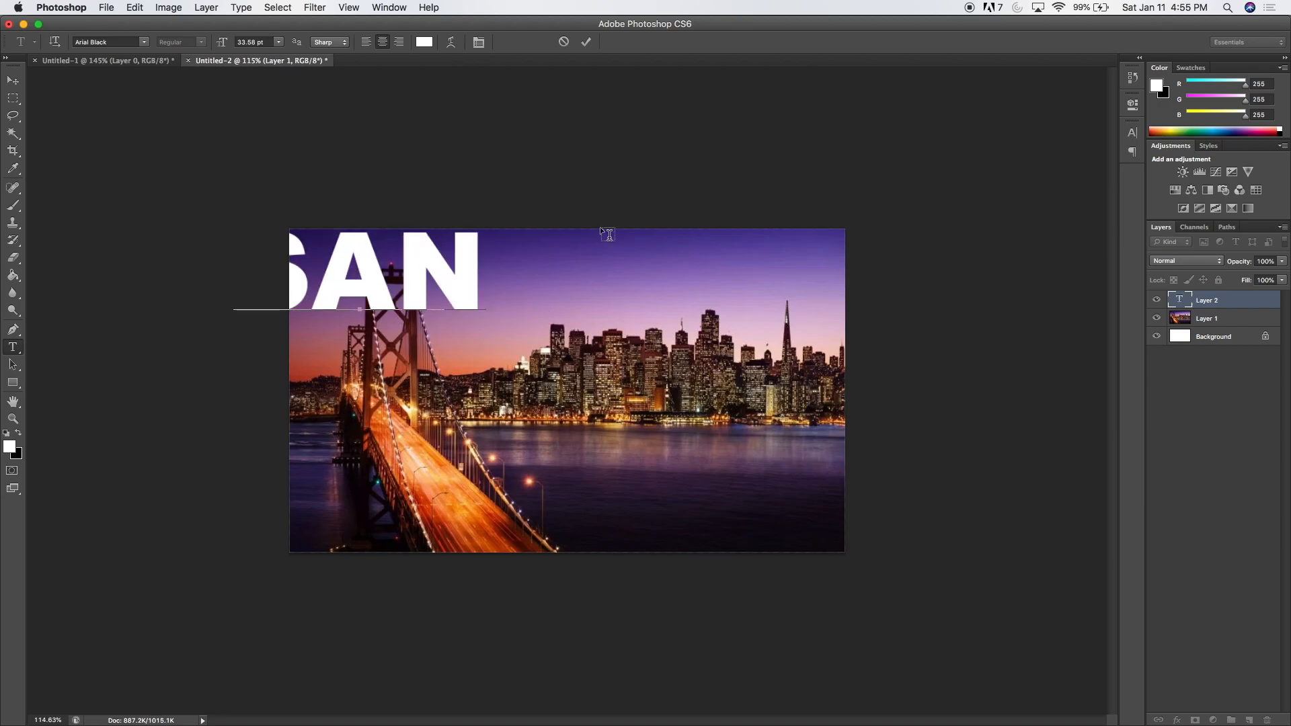
key(Return)
text(FRANCISCO)
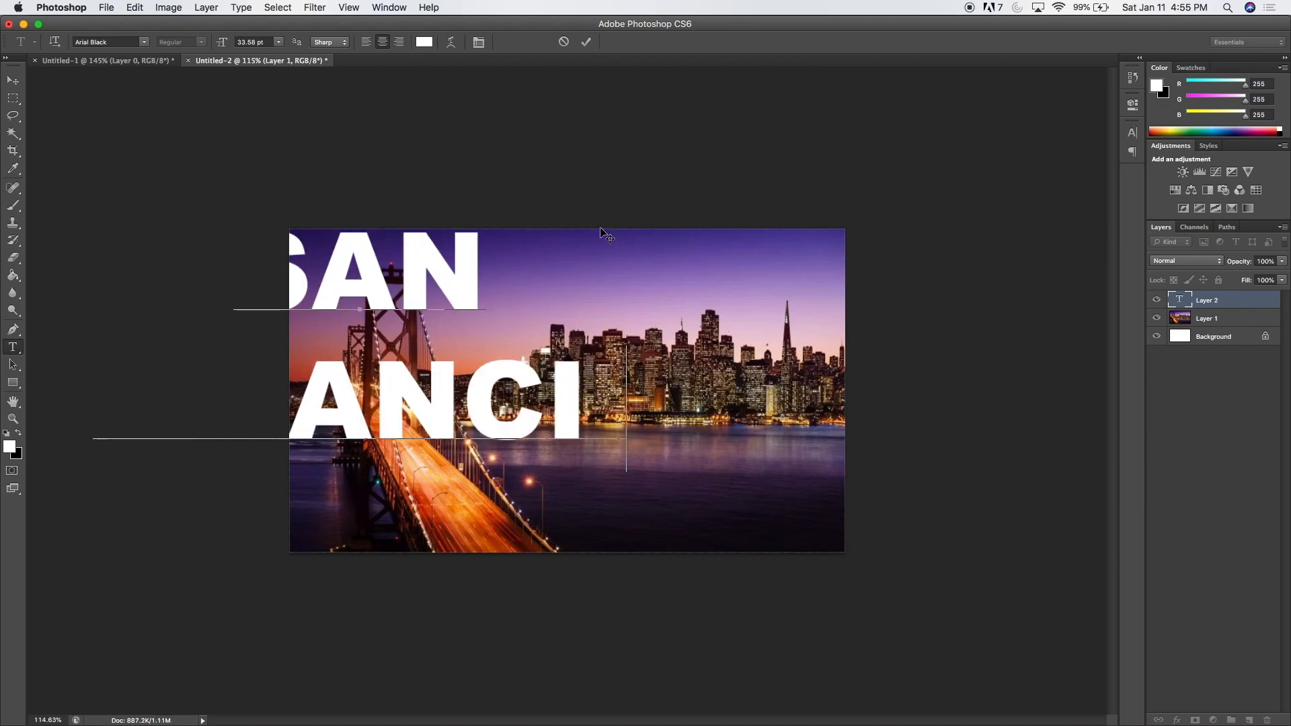
drag(510, 160, 660, 207)
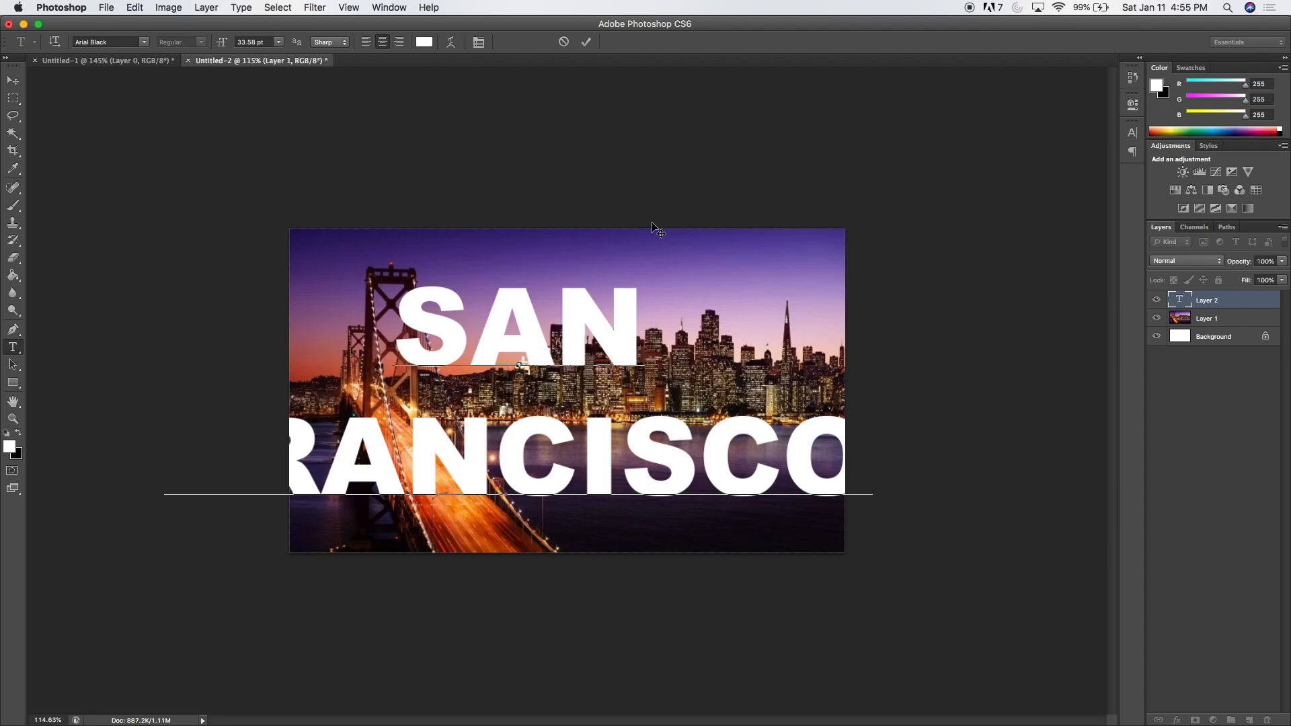
- Set the font size of both text lines to 24.58 pt and move the text to the lower middle of the photo
drag(859, 450, 302, 244)
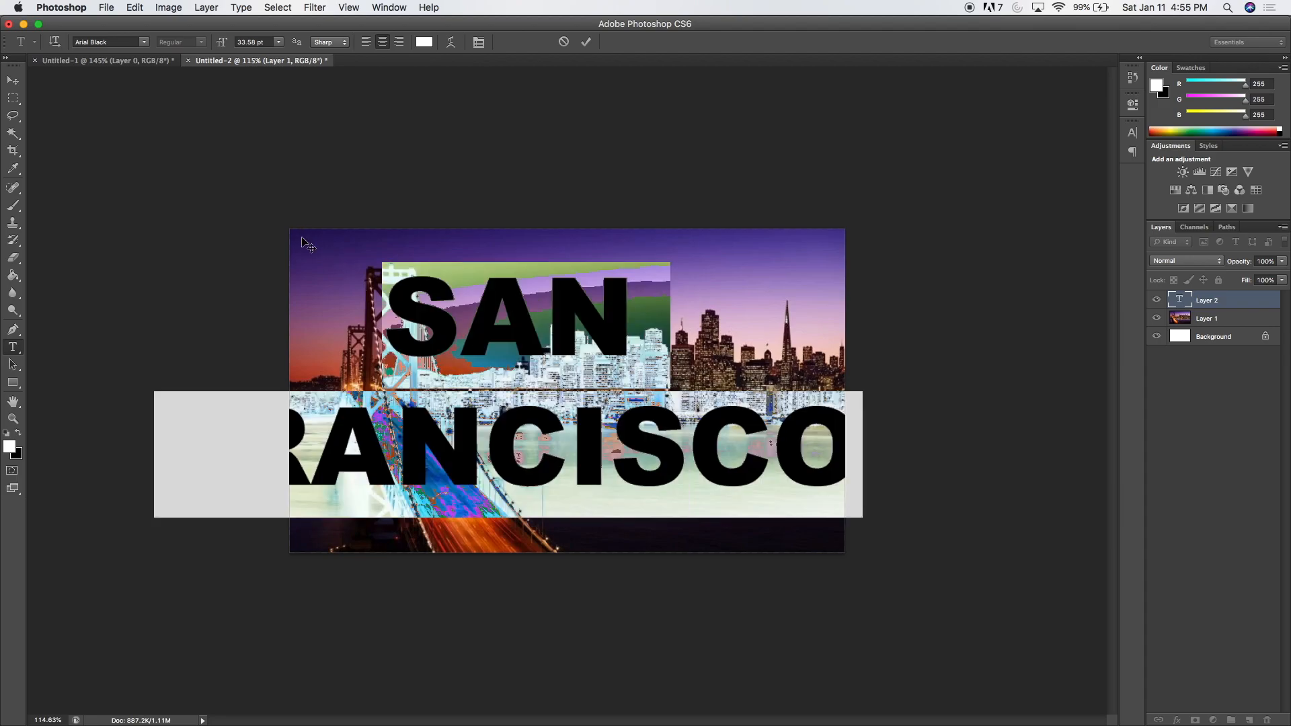
click(272, 40)
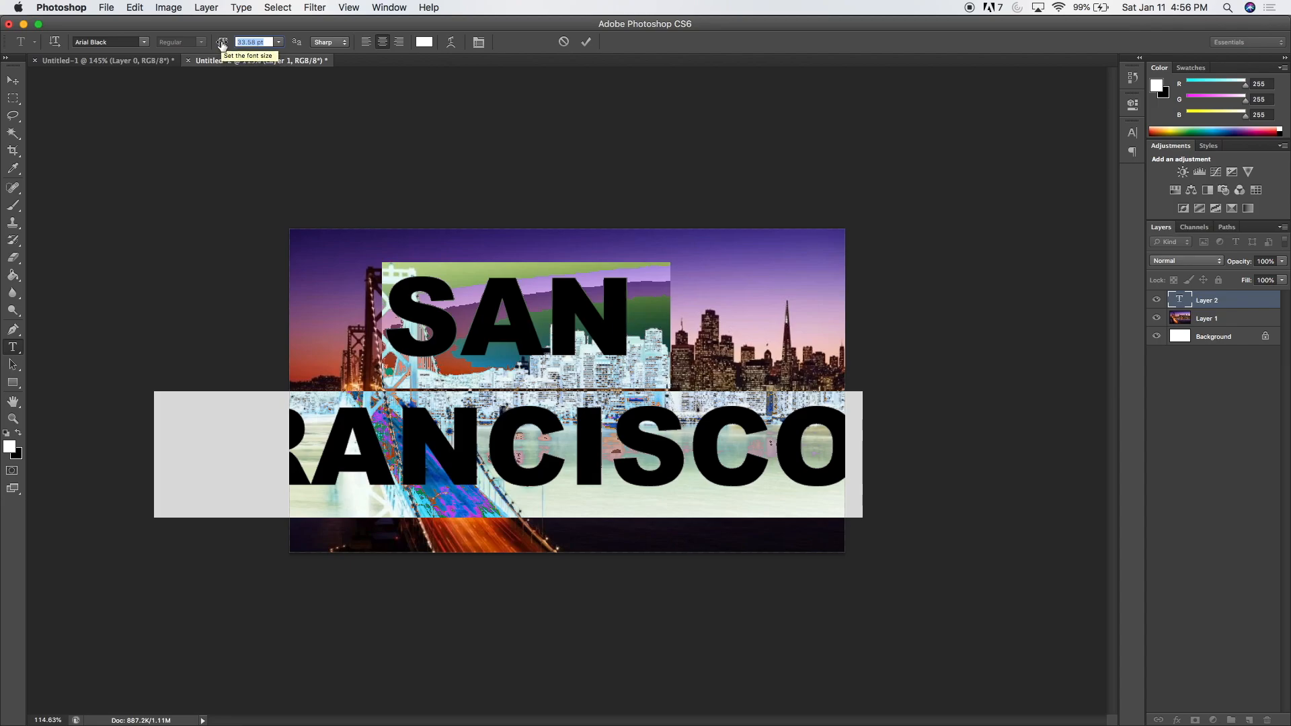
mouse_move(222, 46)
mouse_down()
mouse_move(202, 47)
mouse_move(232, 45)
mouse_move(214, 50)
mouse_up()
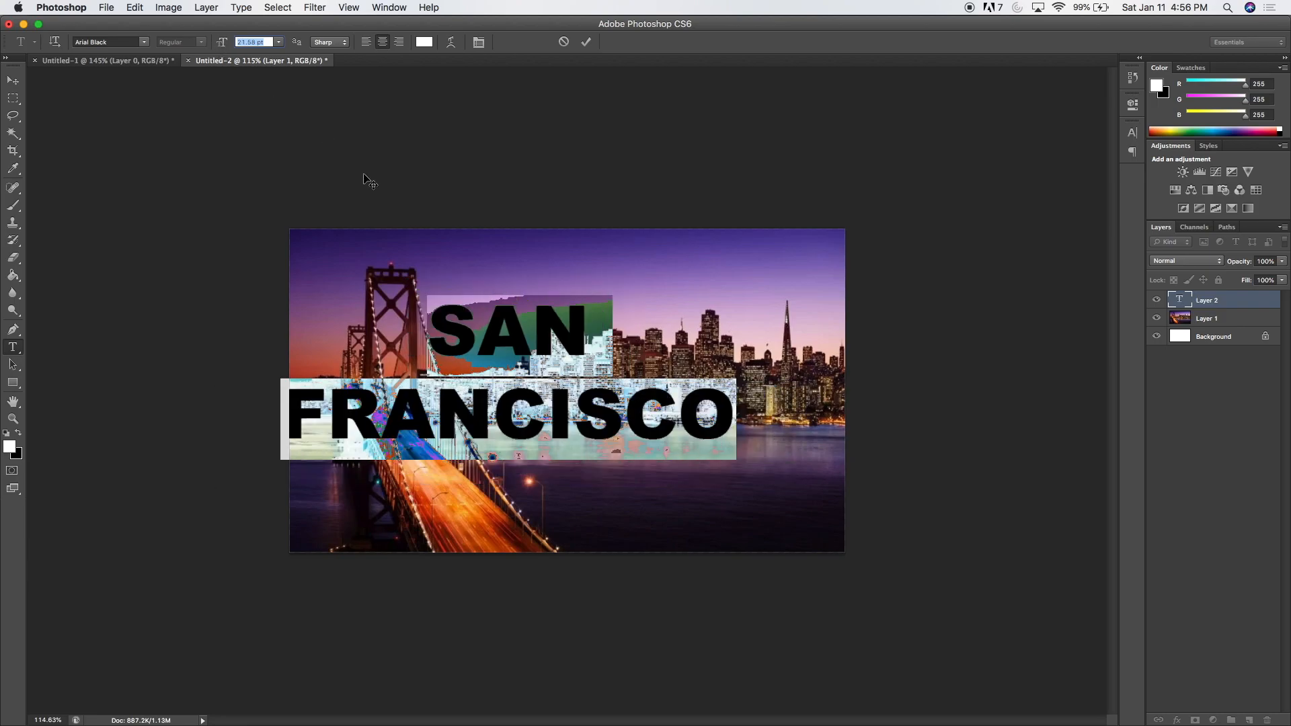
drag(385, 192, 428, 243)
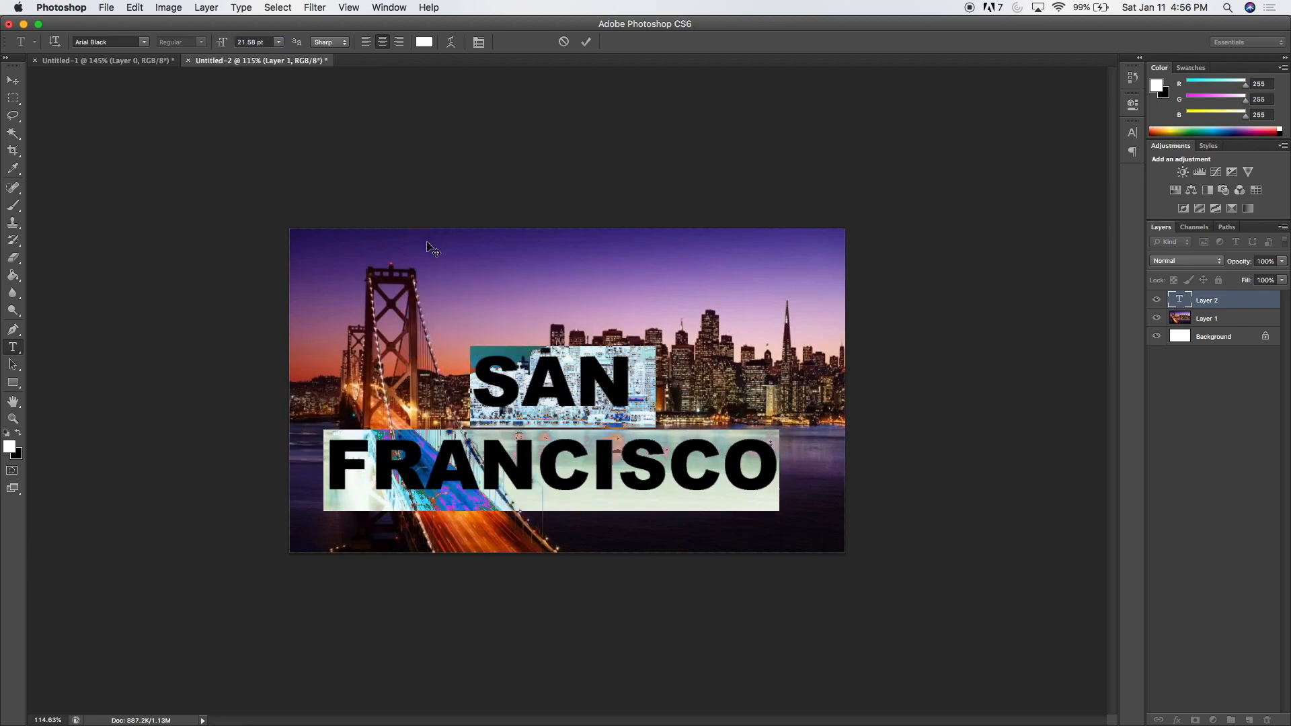
drag(222, 48, 225, 50)
drag(470, 215, 479, 226)
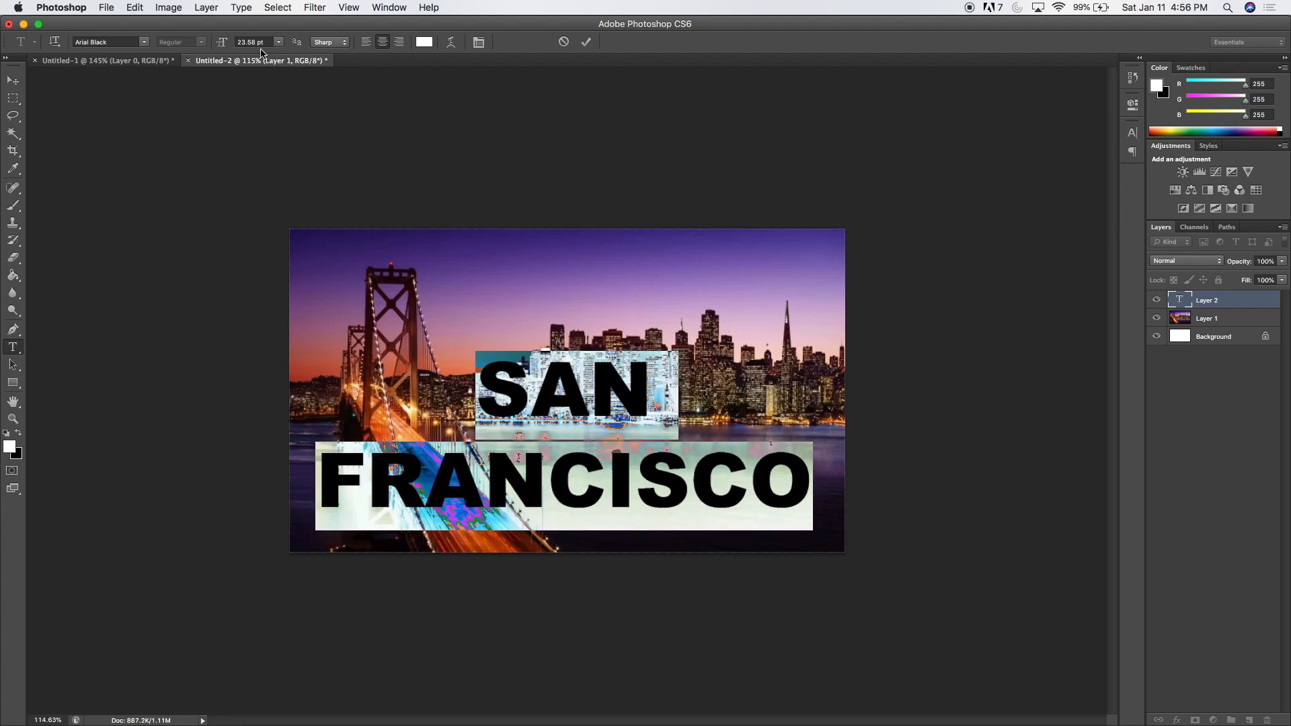
drag(226, 48, 227, 49)
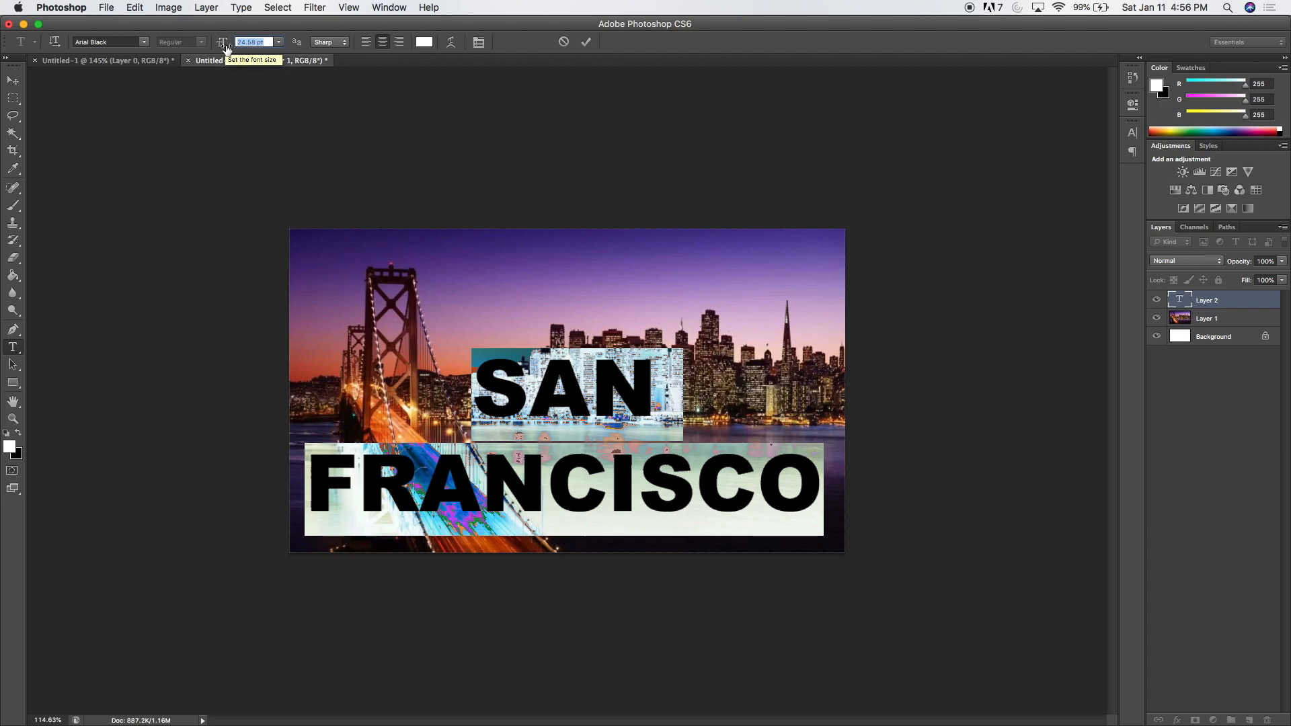
- Enlarge only the word SAN to 69.58 pt, matching the width of FRANCISCO, and commit the text
click(554, 383)
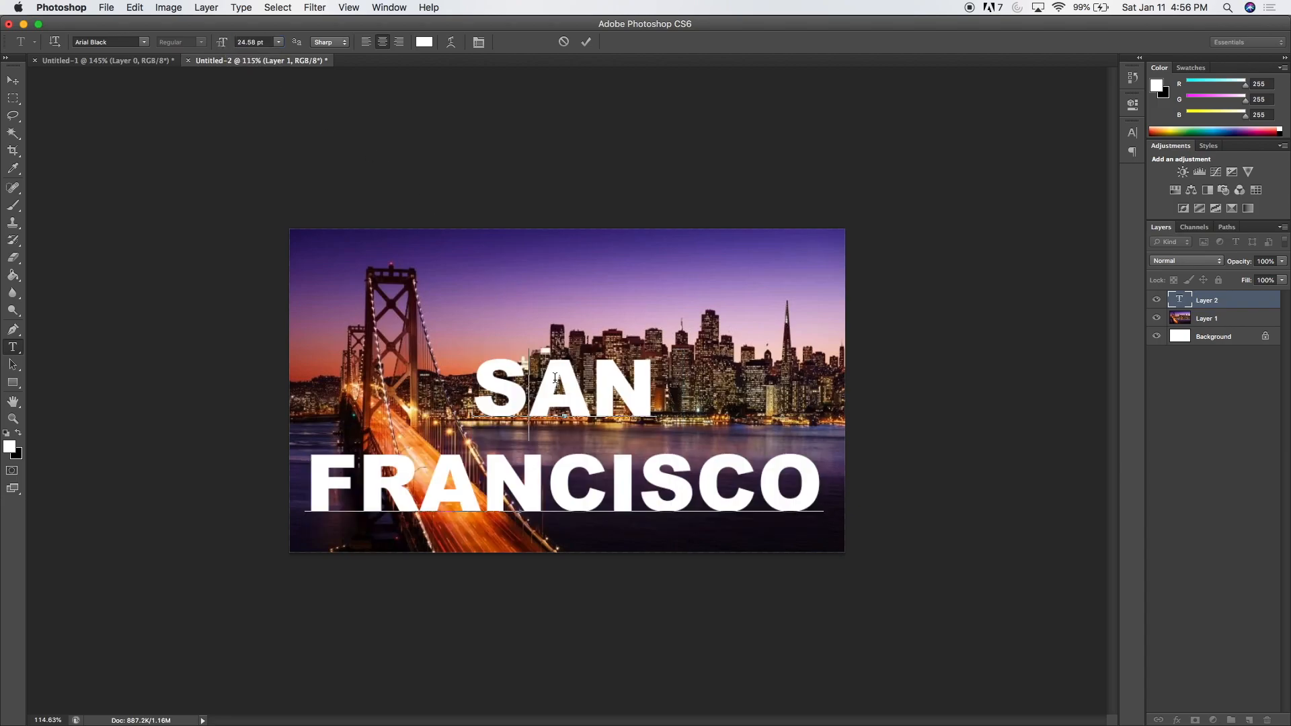
drag(663, 391, 441, 387)
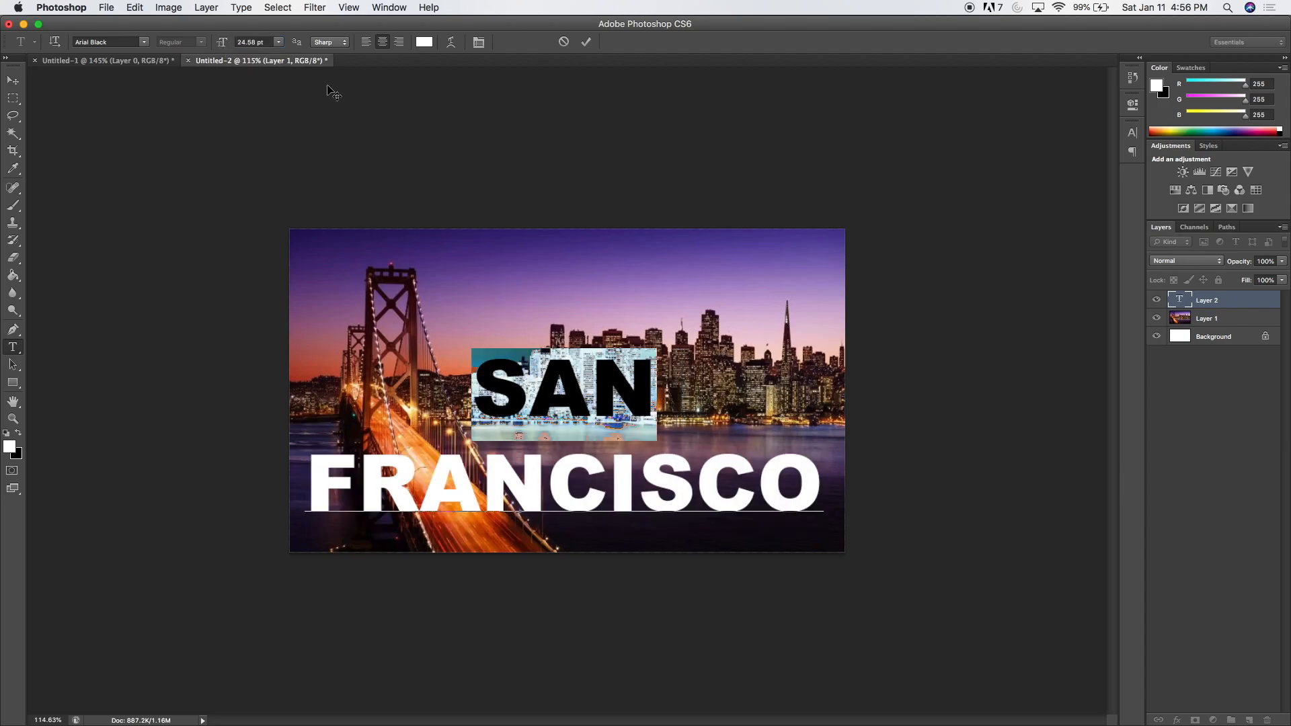
drag(218, 47, 252, 51)
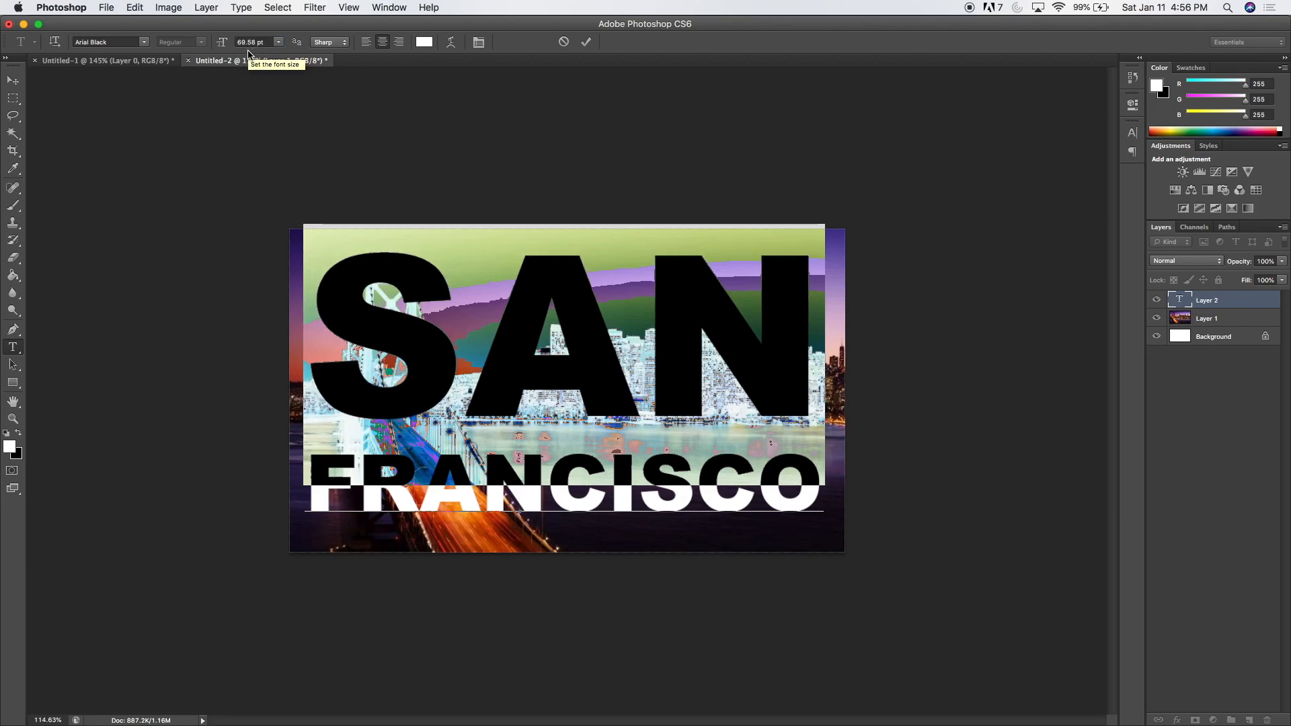
click(500, 313)
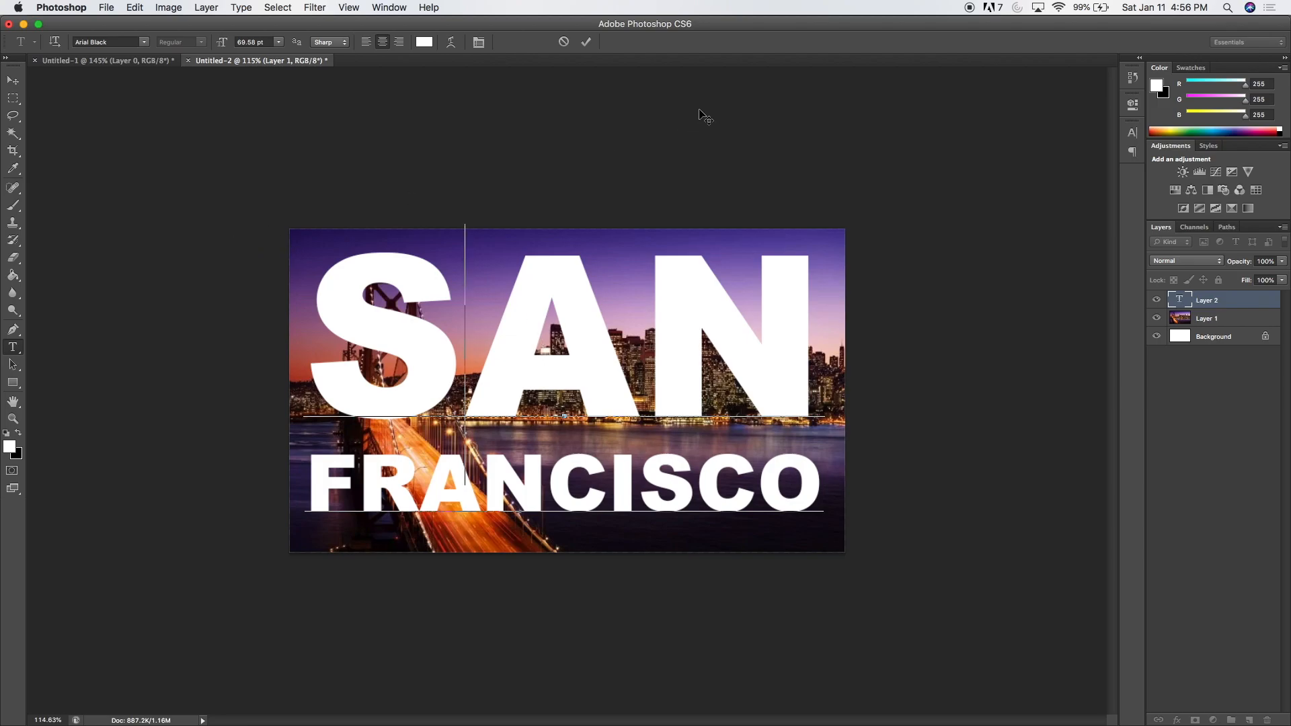
click(587, 42)
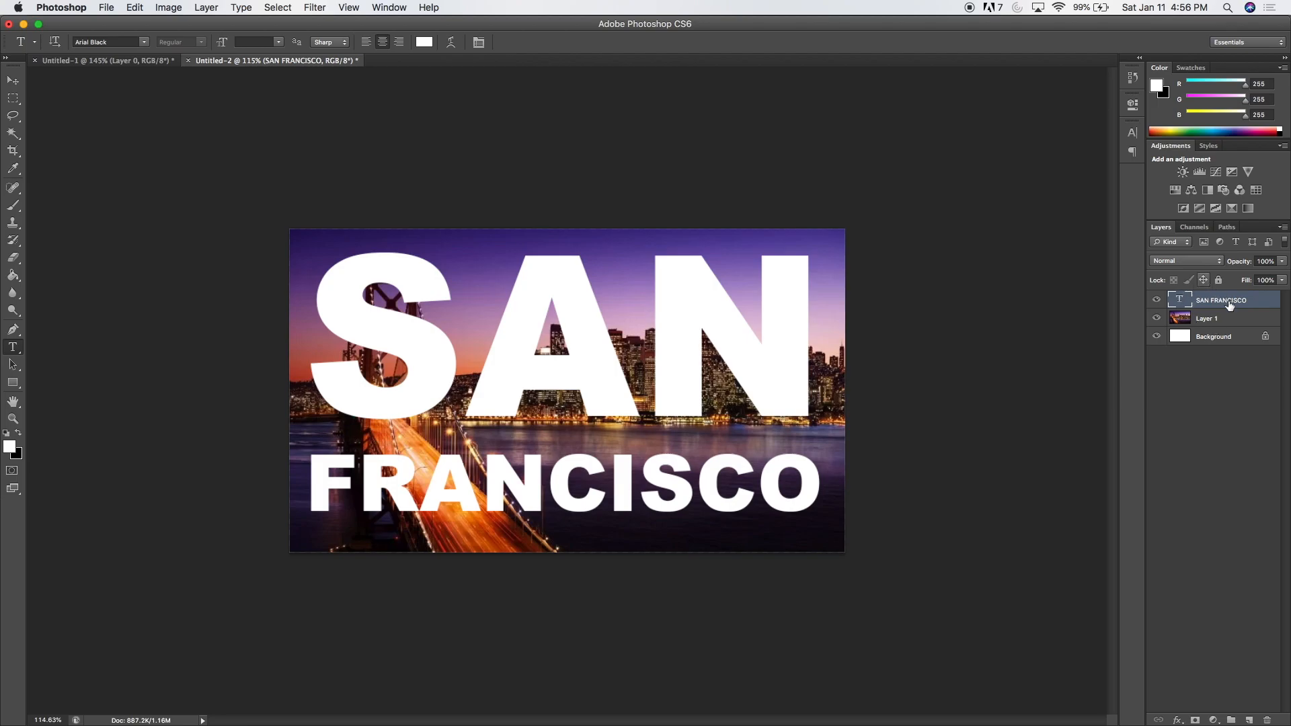
- Move the photo layer above the SAN FRANCISCO text layer and clip it to the text with a clipping mask
click(1220, 317)
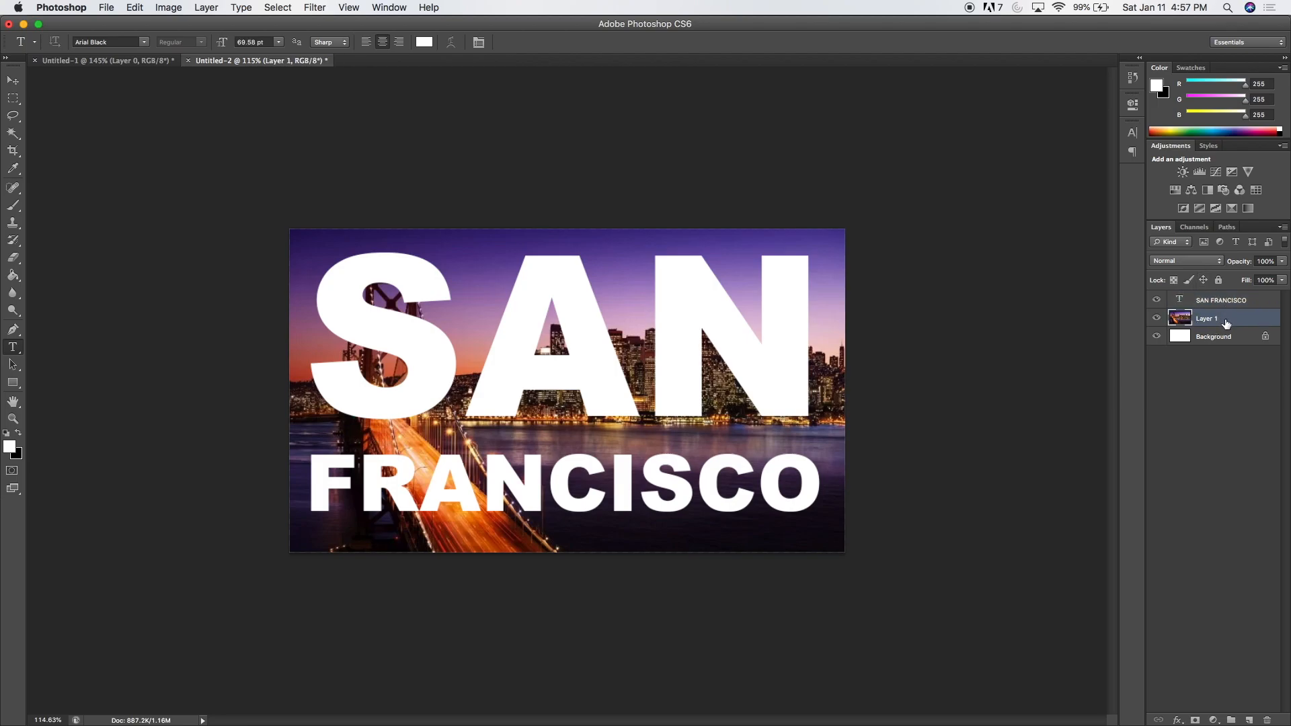
drag(1225, 323, 1228, 299)
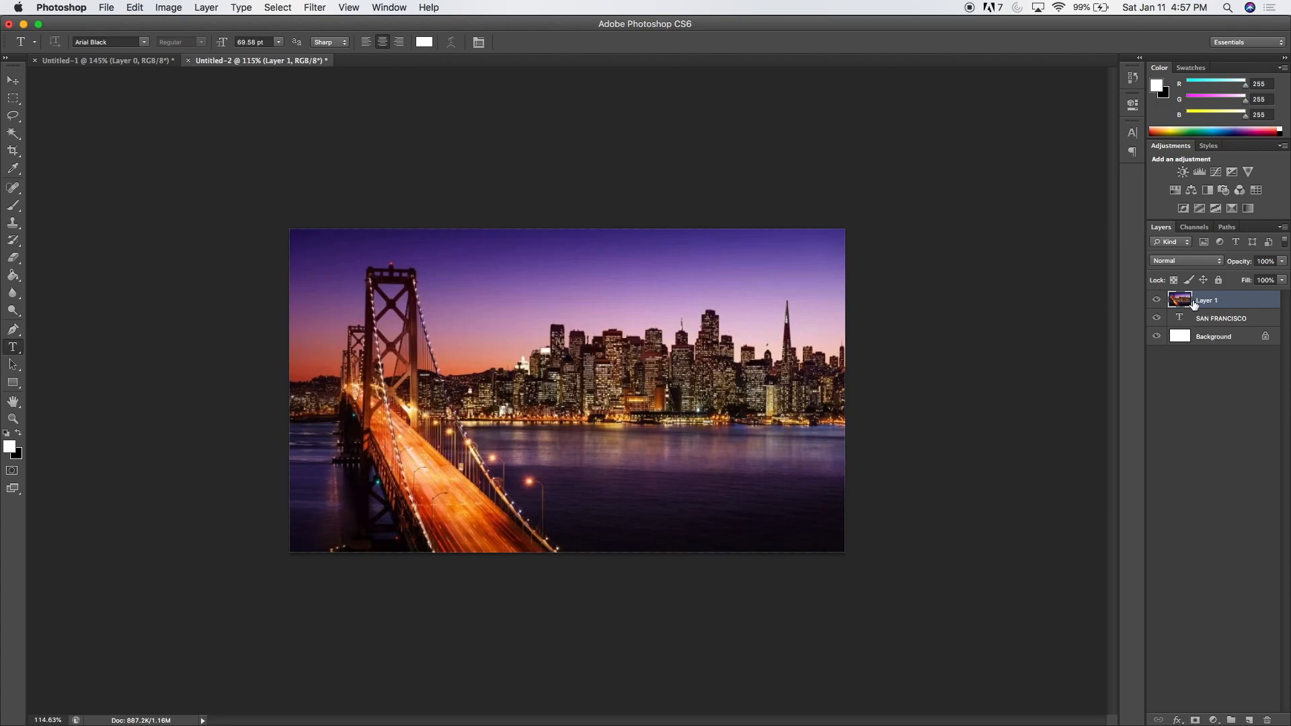
right_click(1221, 300)
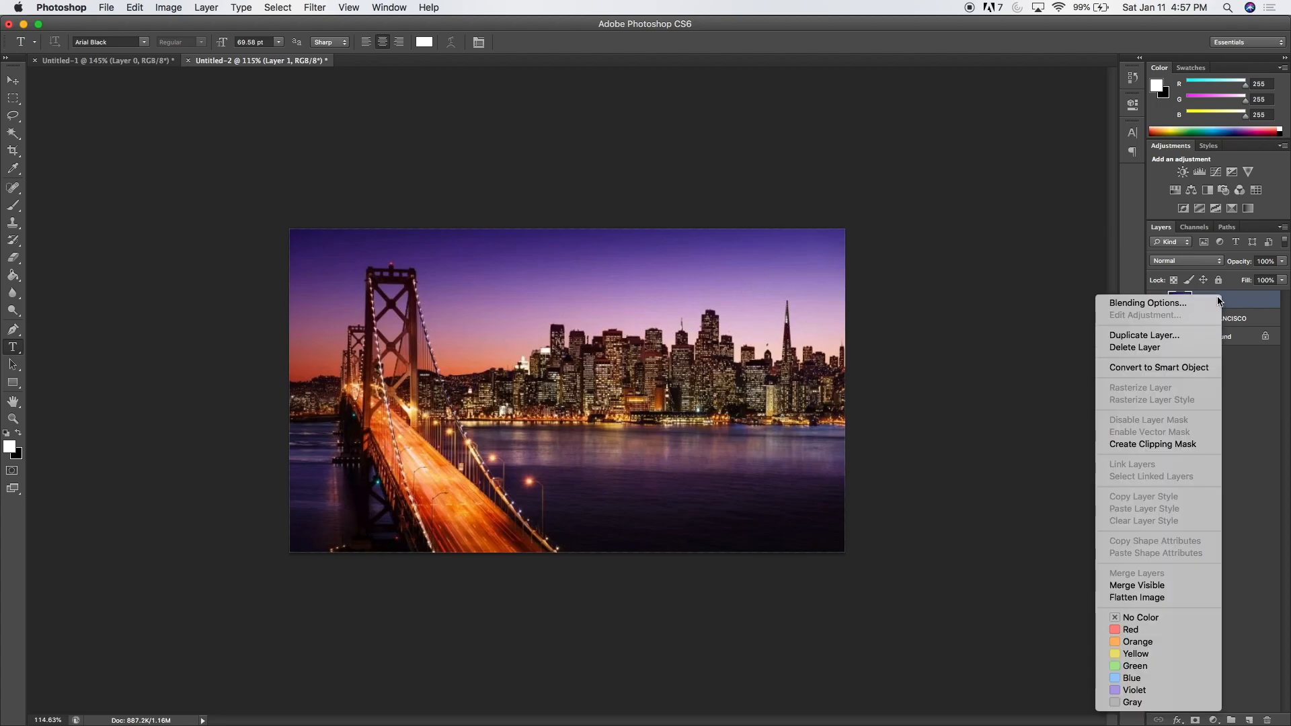
click(1149, 445)
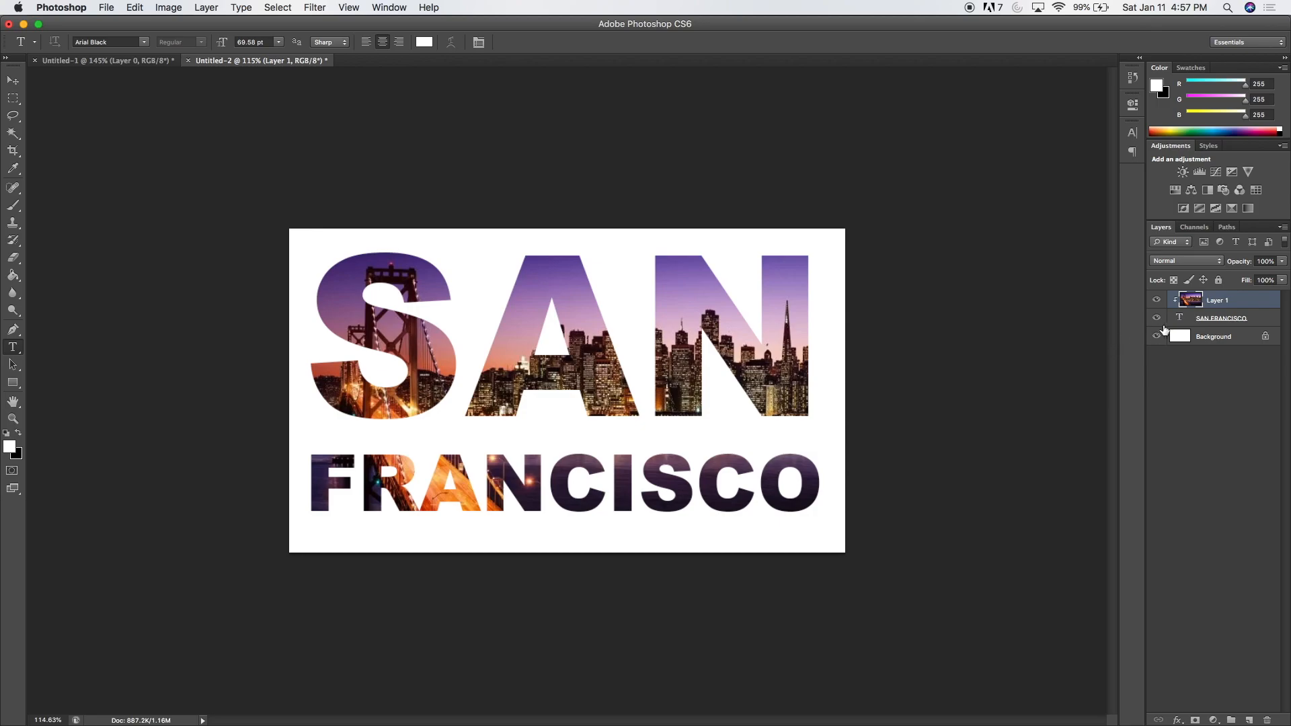
- Move the SAN FRANCISCO text layer slightly down and to the right to centre it on the canvas
click(1256, 320)
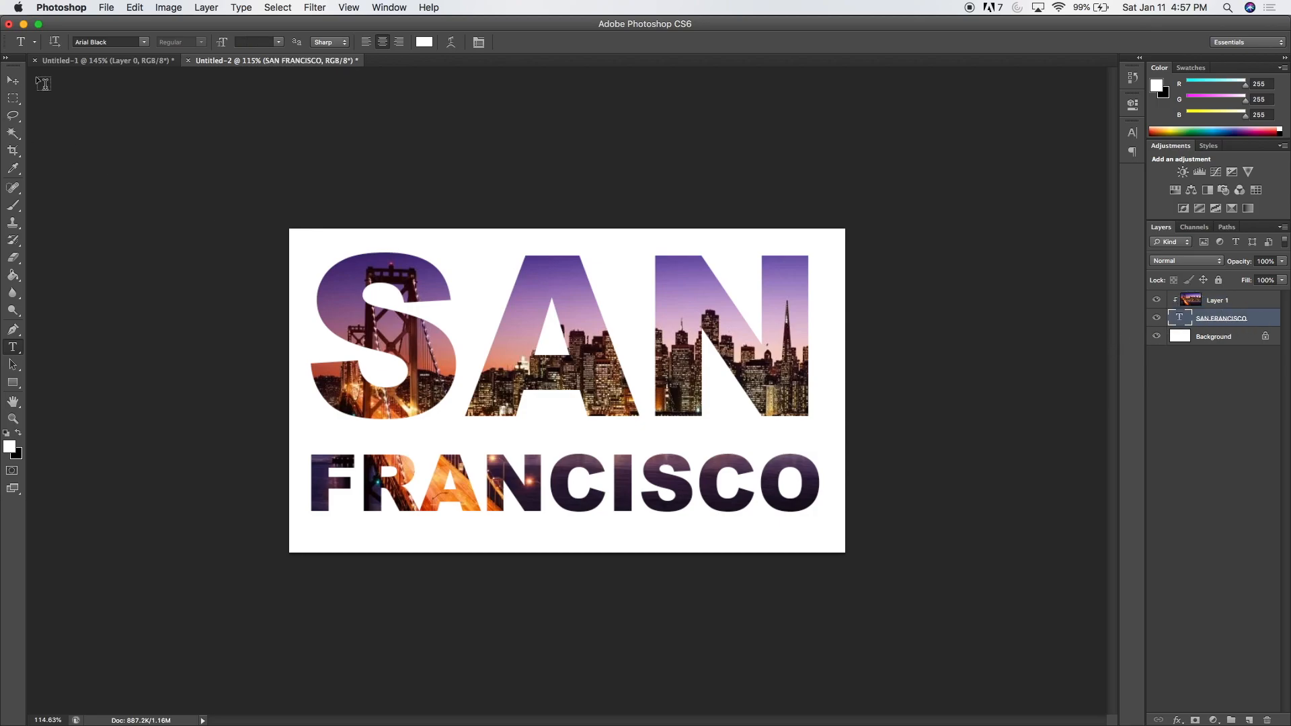
click(13, 80)
drag(527, 363, 544, 386)
drag(542, 382, 554, 390)
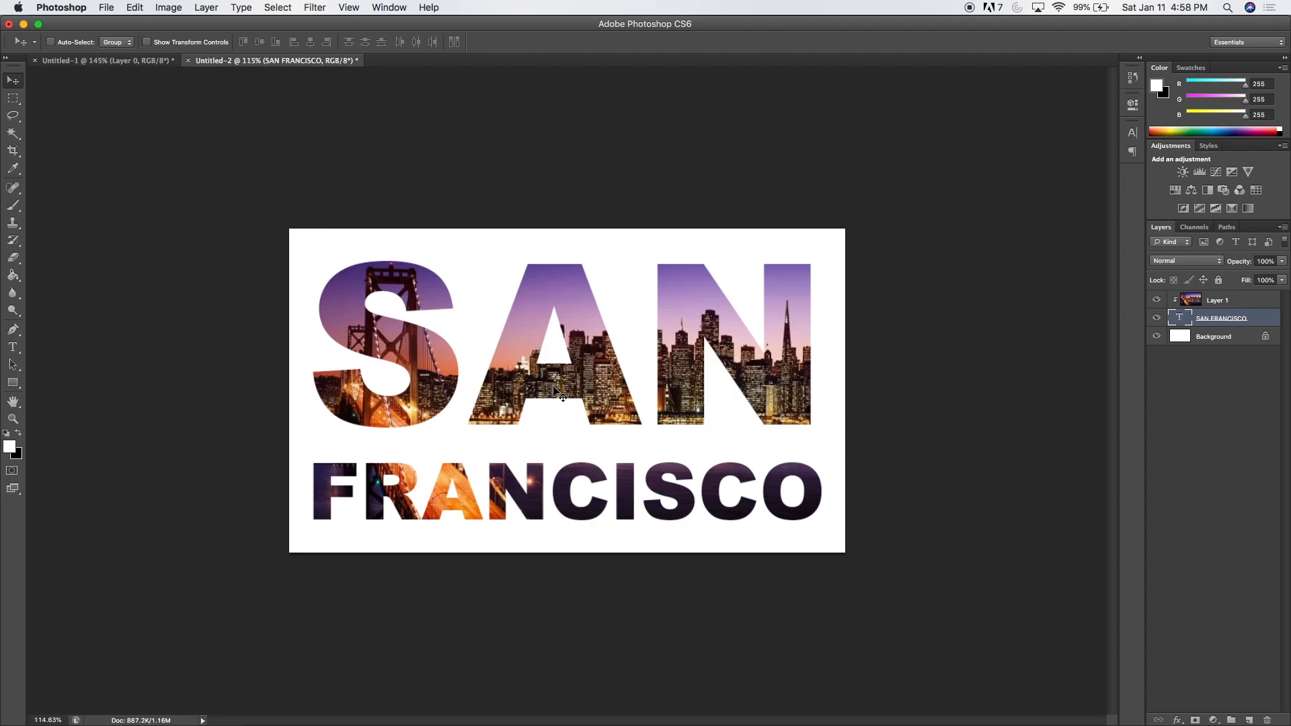
- Set the leading of both text lines to 22.01 pt and their vertical scale to 104%
click(12, 347)
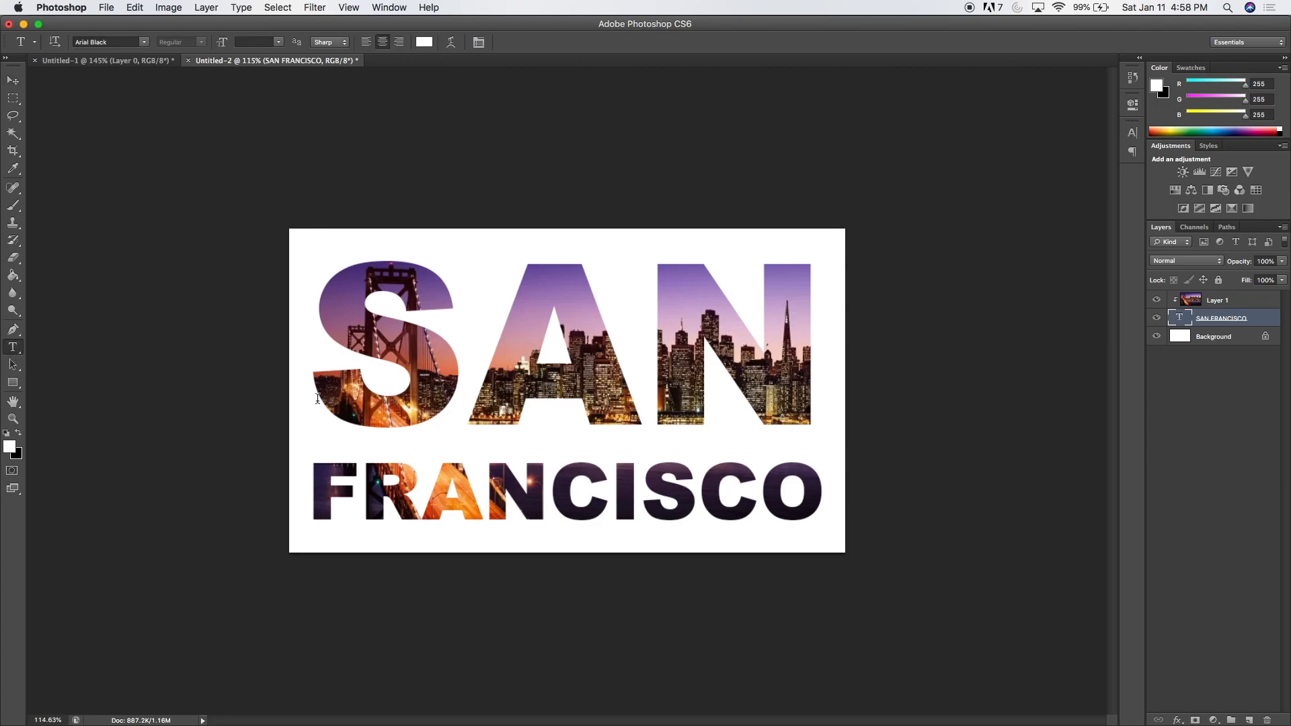
drag(336, 349, 787, 489)
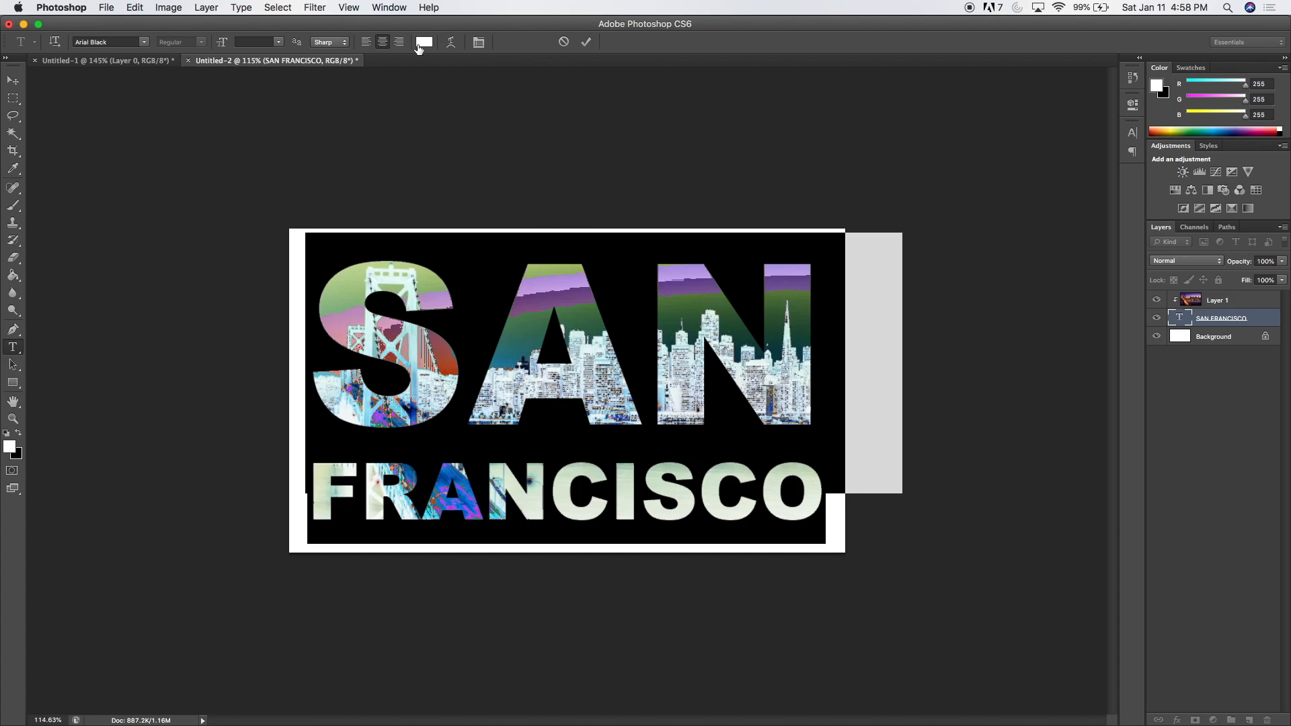
click(391, 8)
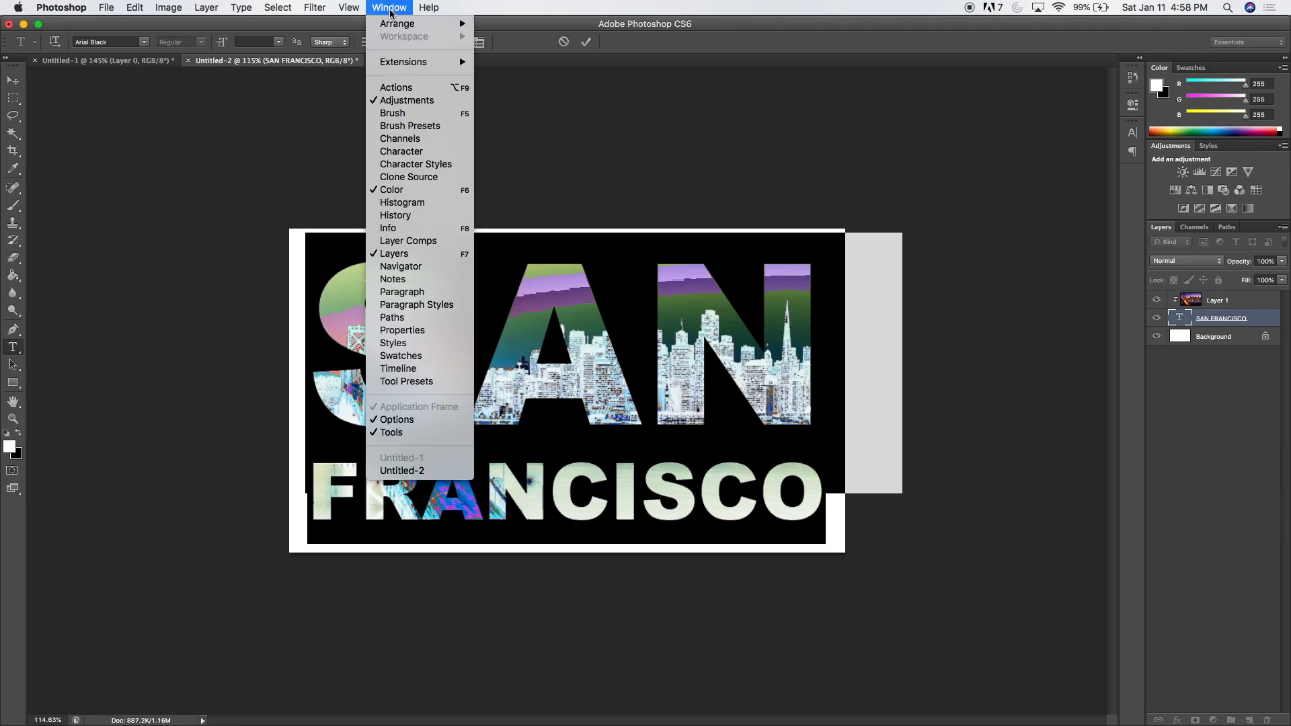
click(404, 156)
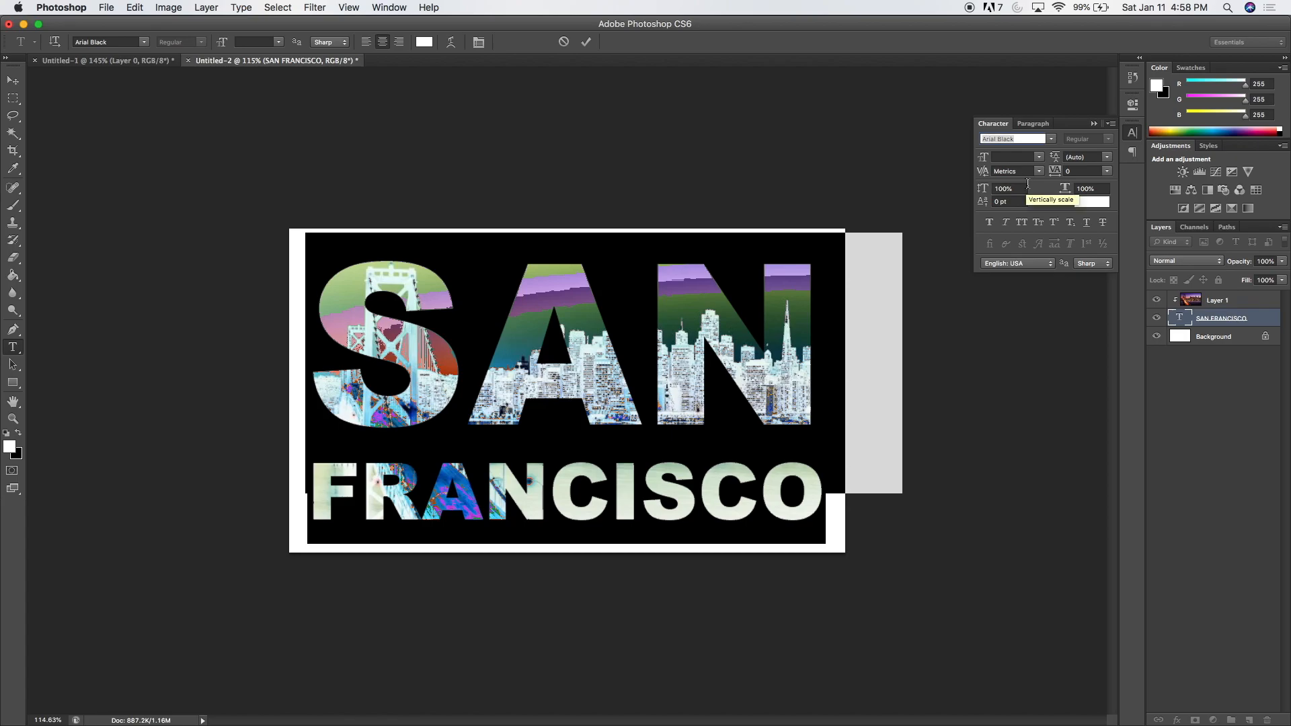
drag(1054, 163, 1068, 162)
click(1067, 159)
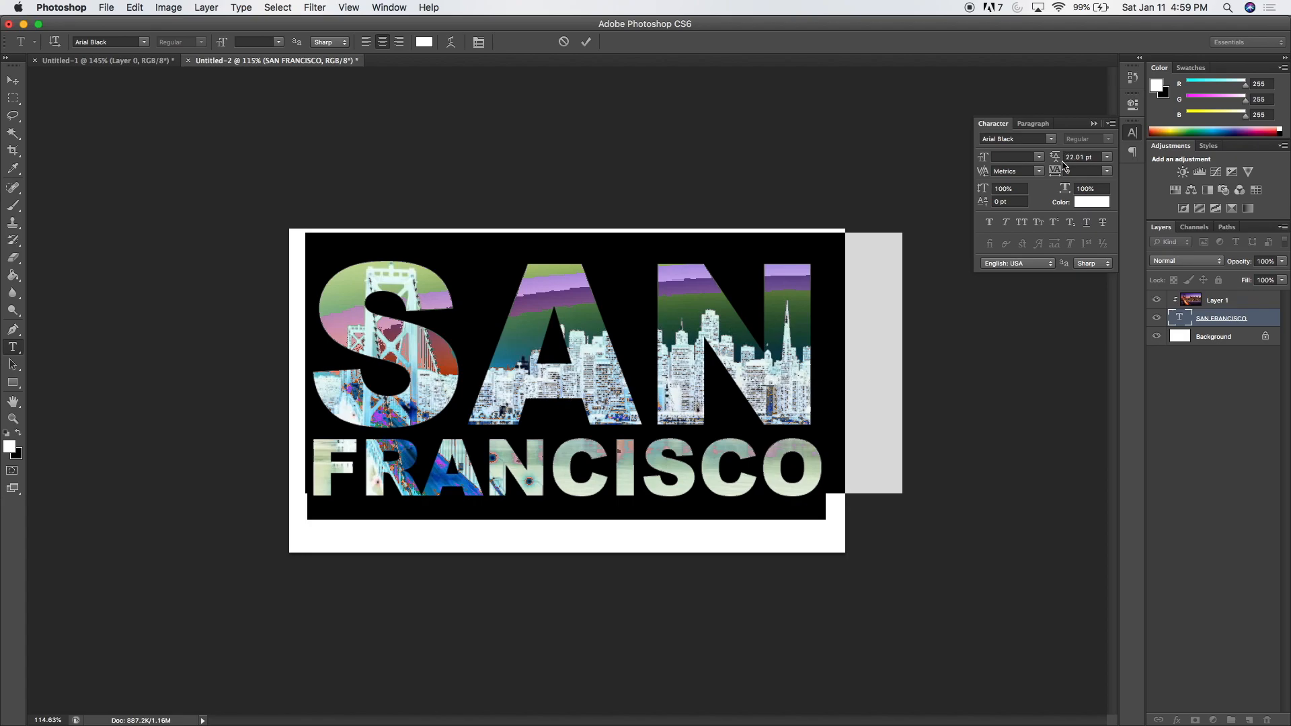
mouse_move(995, 197)
mouse_down()
mouse_move(1016, 189)
mouse_move(991, 192)
mouse_up()
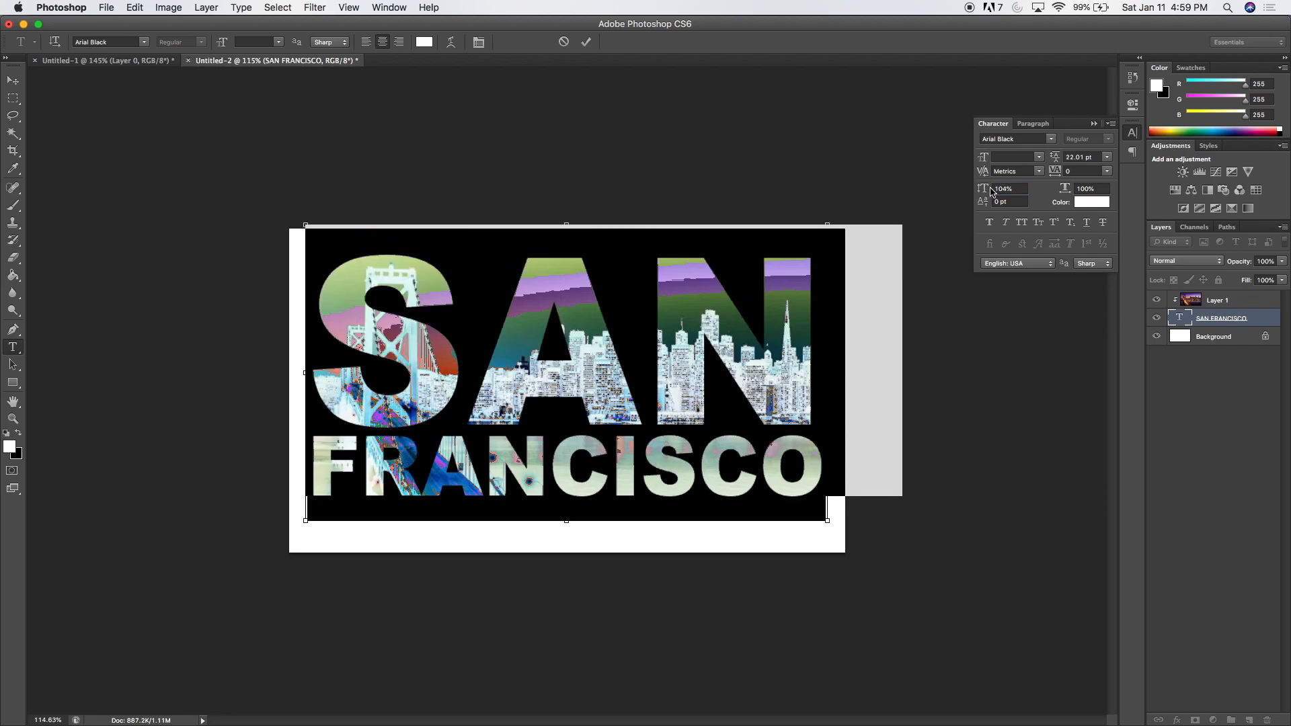
- Try a 57% horizontal scale on the text, undo it, and set the horizontal scale to 100%
drag(1065, 193, 1037, 192)
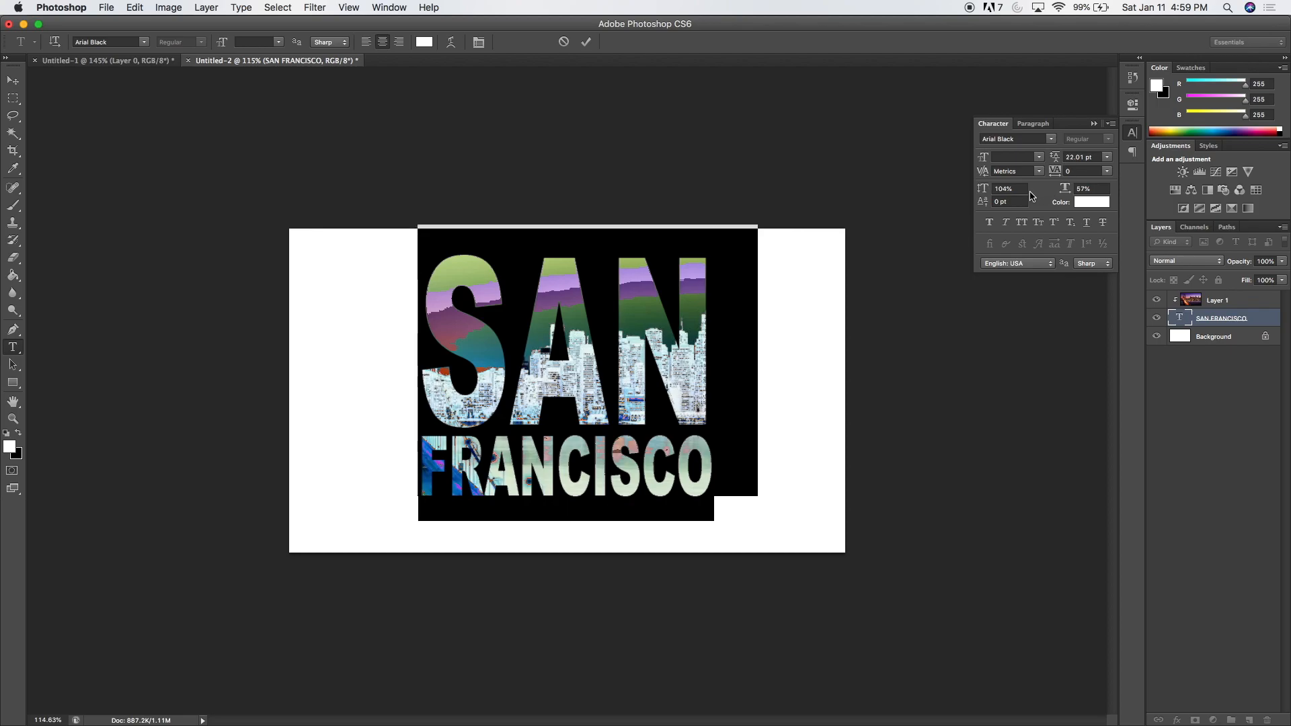
click(135, 7)
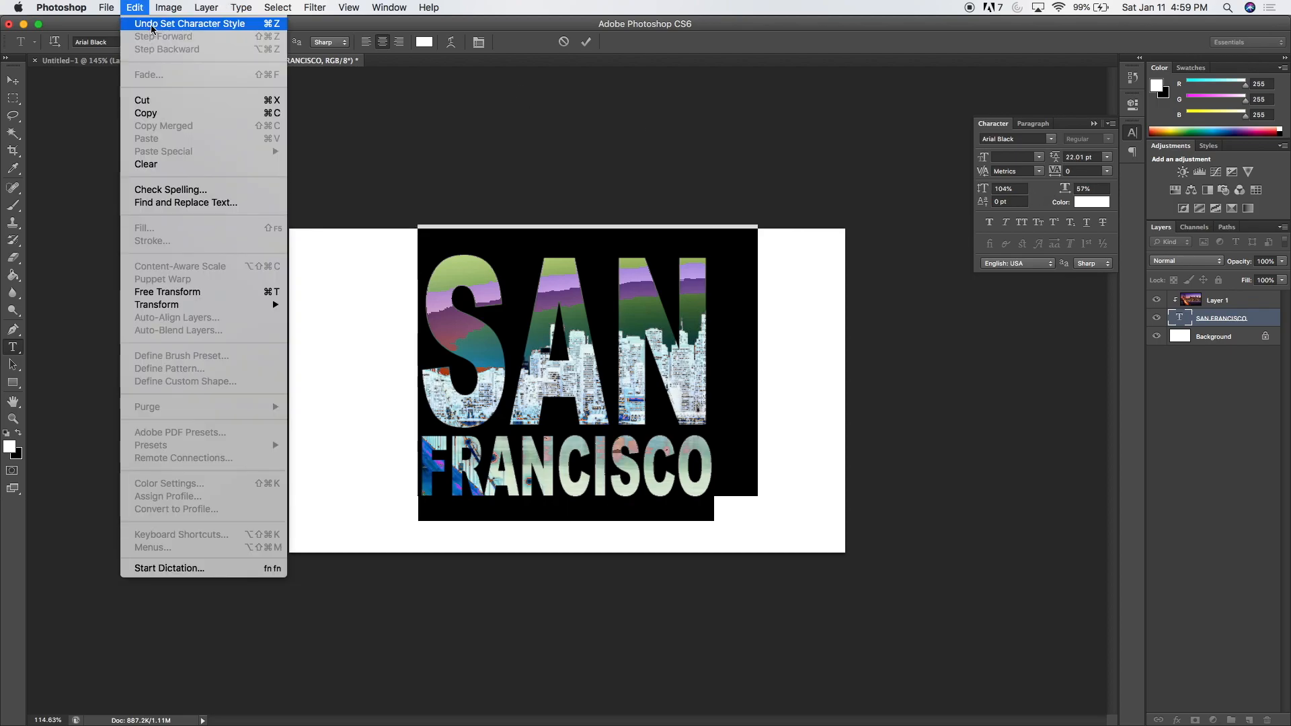
click(152, 26)
click(1103, 189)
text(100)
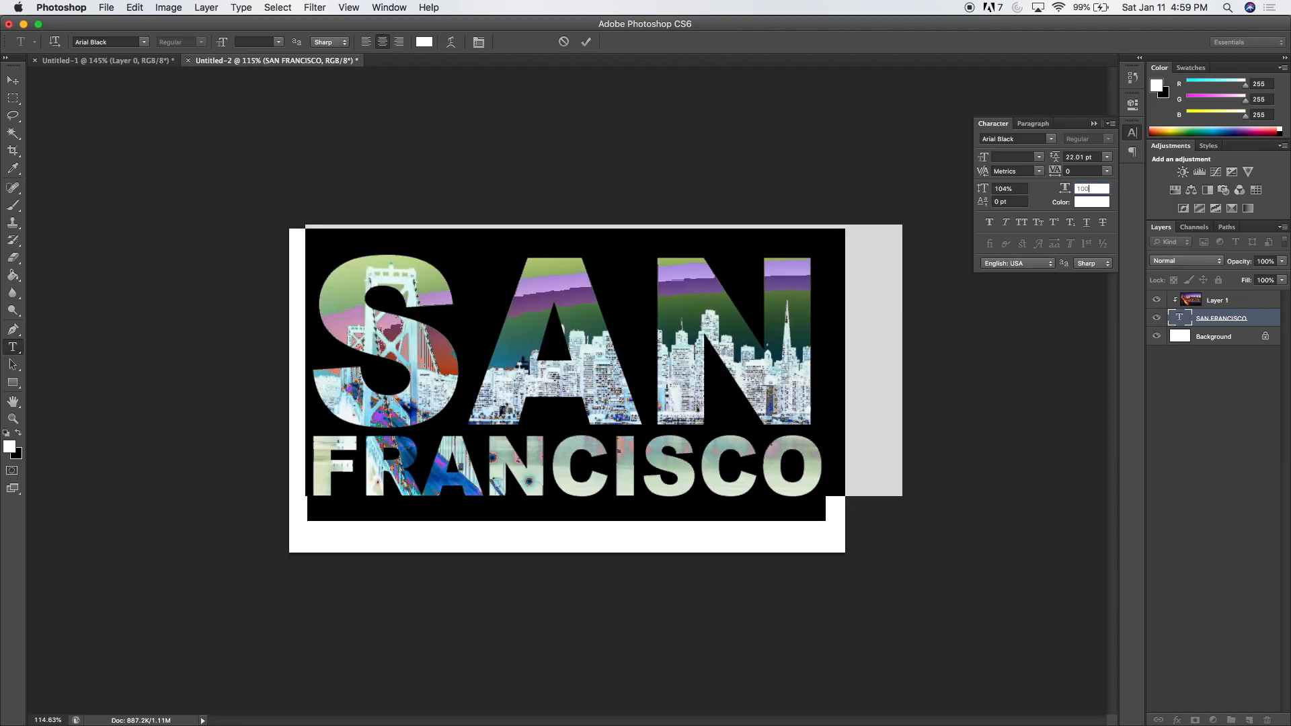
- Apply the 100% horizontal scale, try faux bold on the text and turn it off again, and finish the text edit
key(Return)
click(990, 223)
click(989, 223)
click(748, 274)
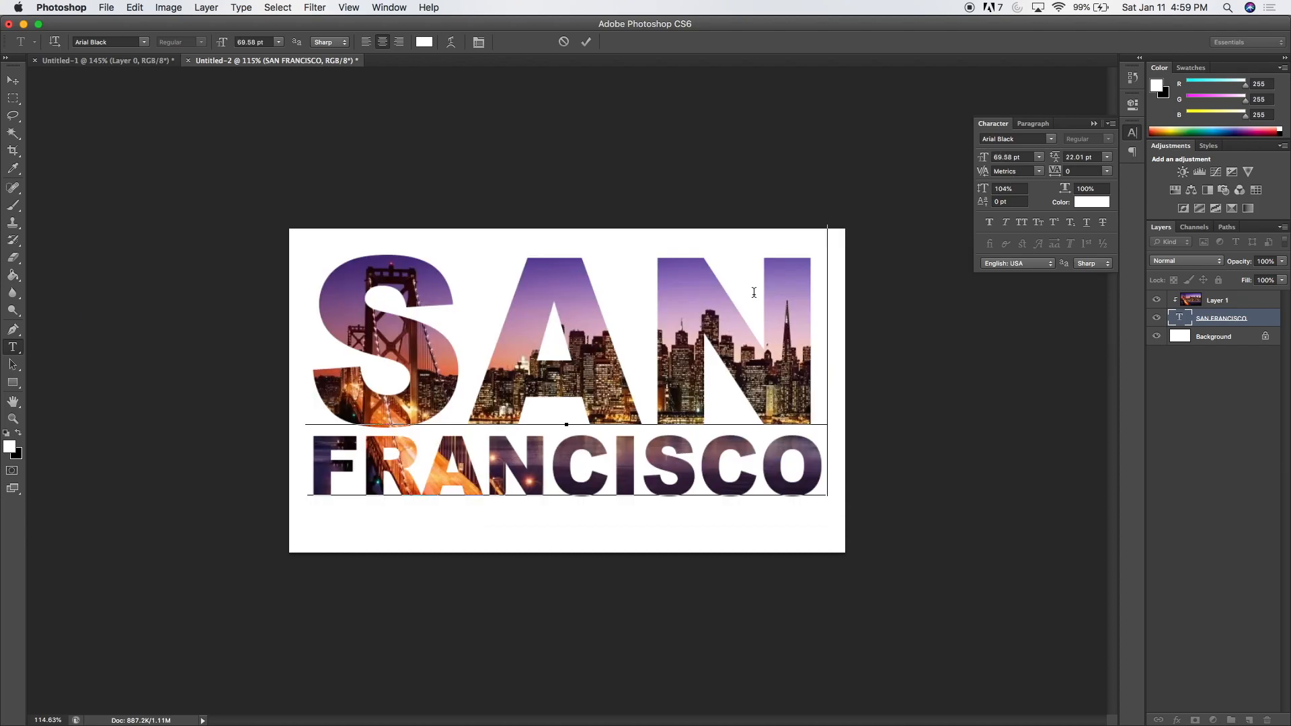
click(1093, 124)
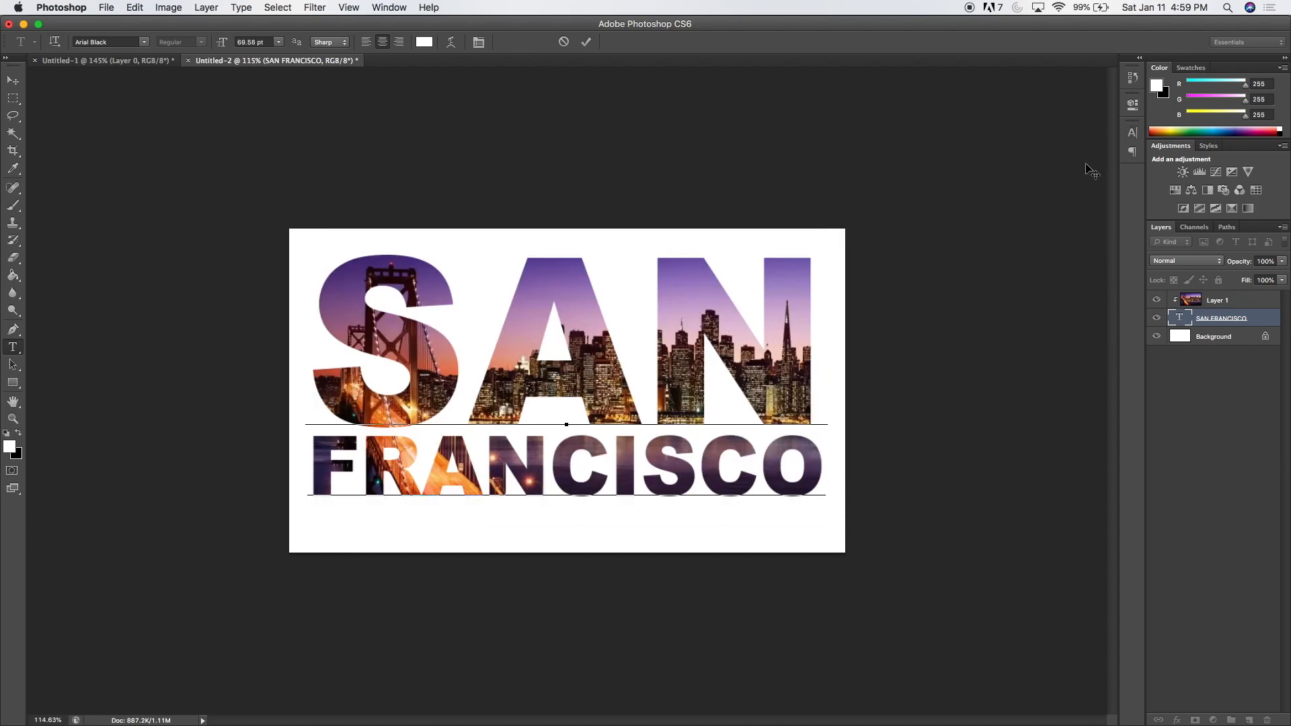
click(1263, 319)
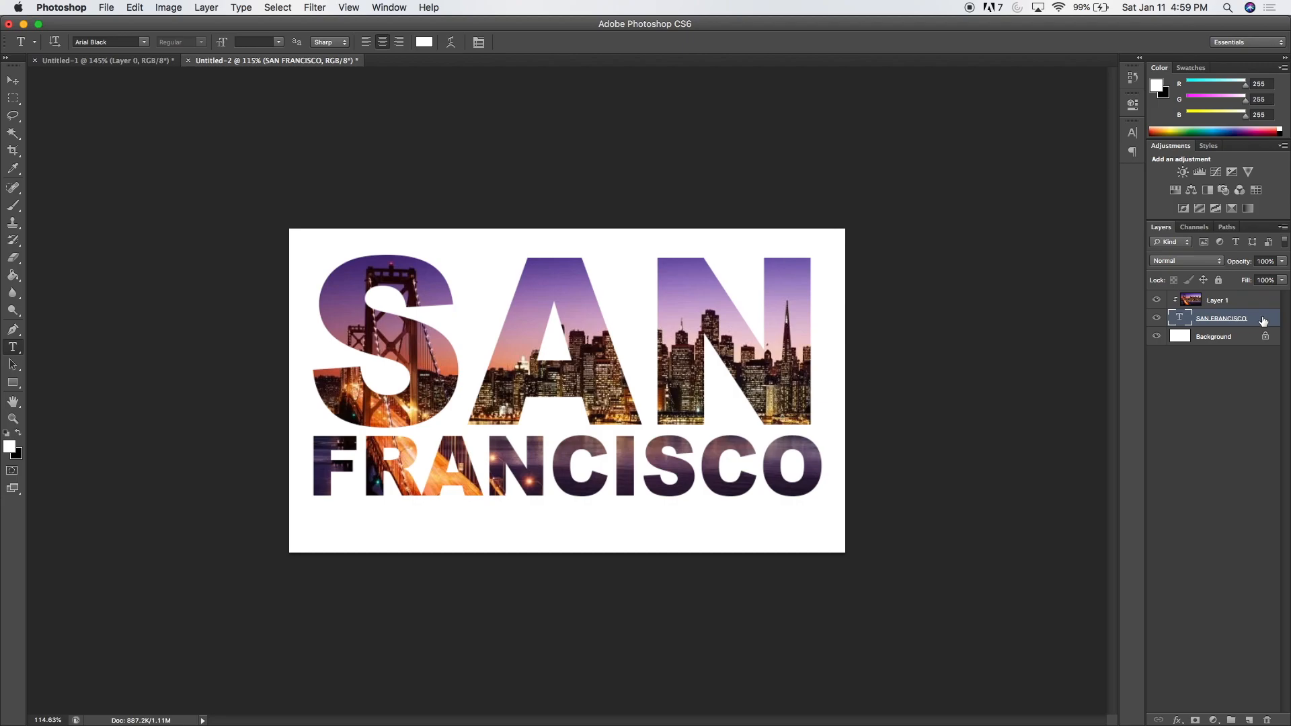
- Add a black outside stroke at 100% opacity to the SAN FRANCISCO text layer as a layer style
double_click(1264, 321)
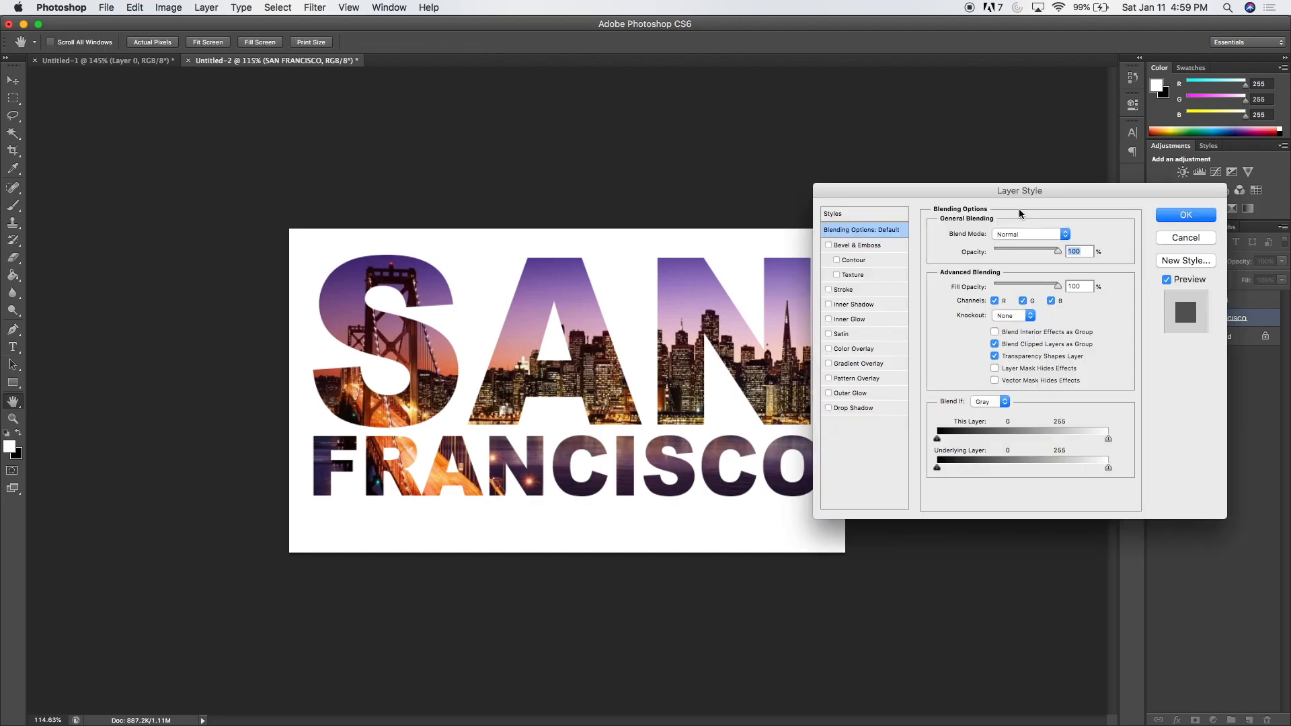
drag(1017, 190, 842, 80)
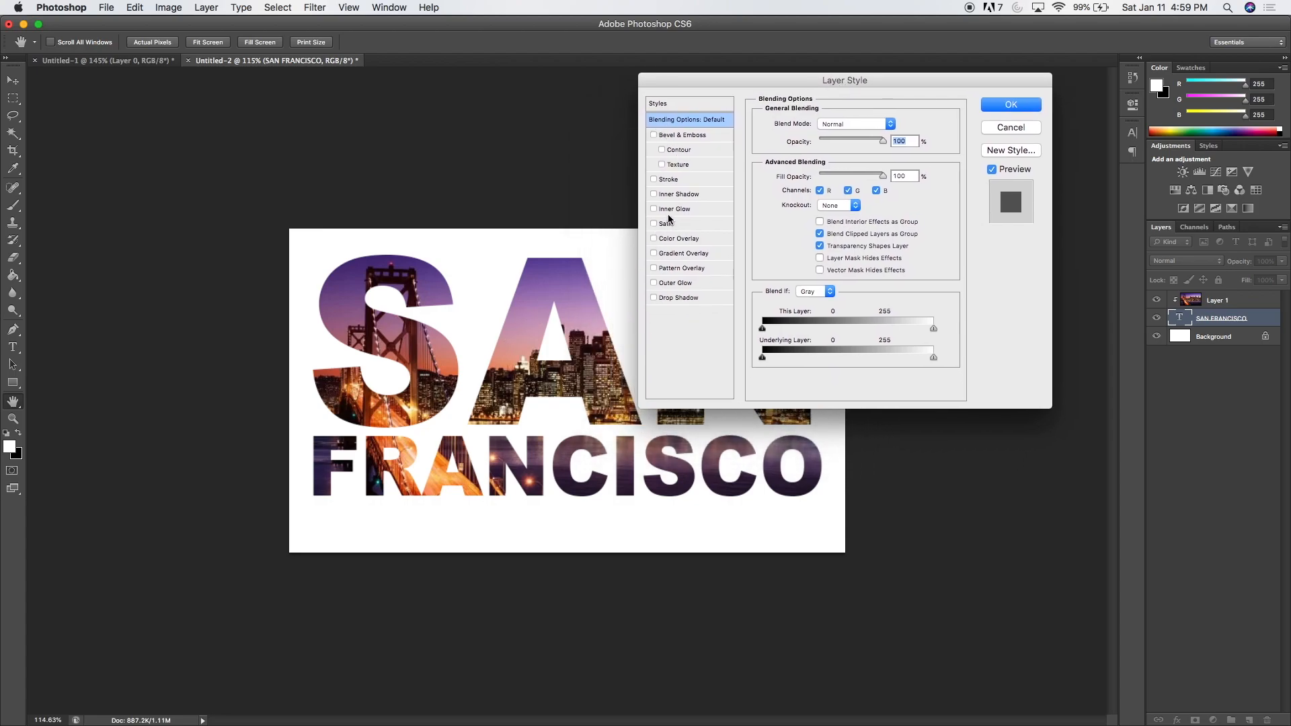
click(669, 180)
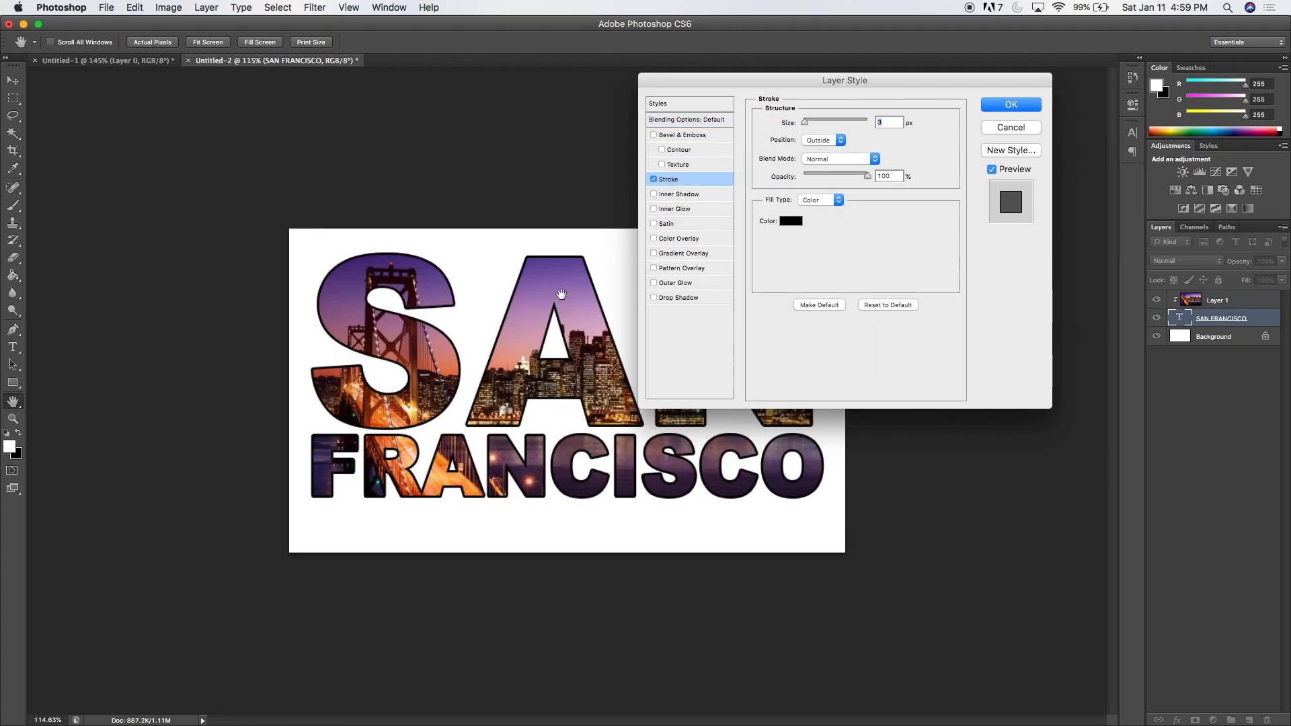
- Add a Screen-mode inner glow to the text layer and lower its opacity to 39%
click(676, 209)
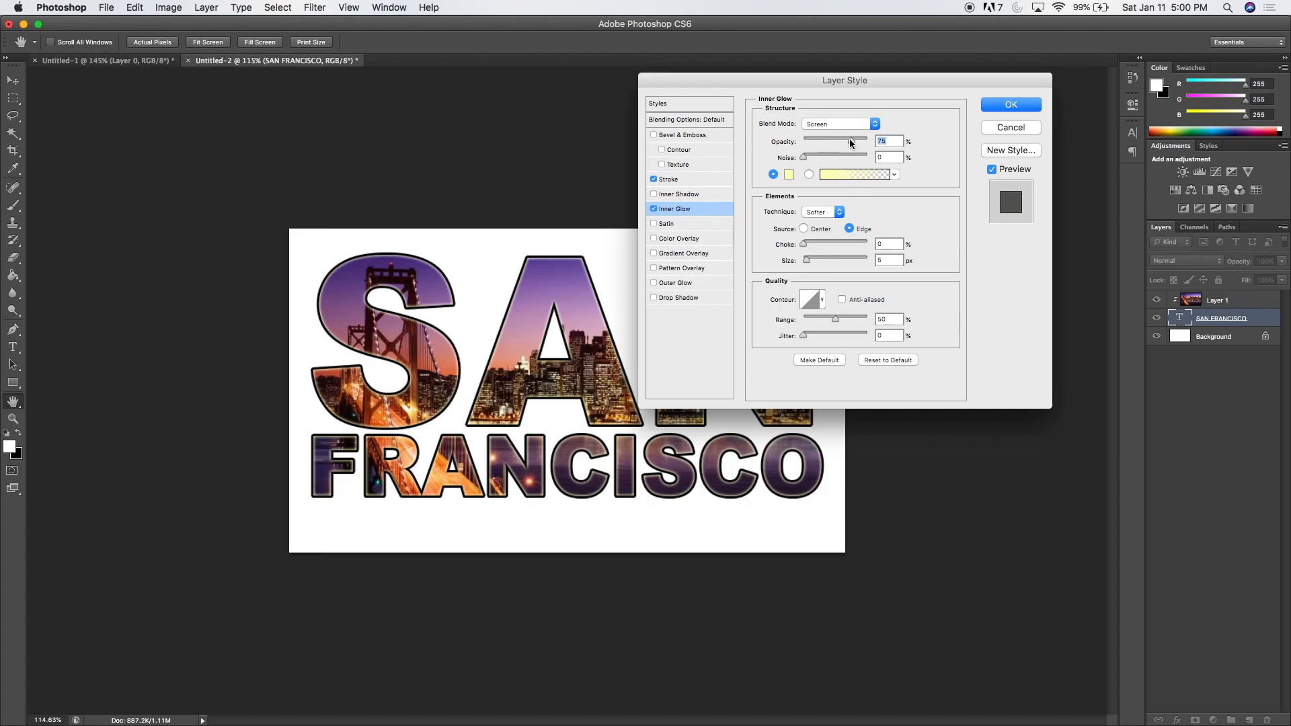
drag(850, 144, 827, 145)
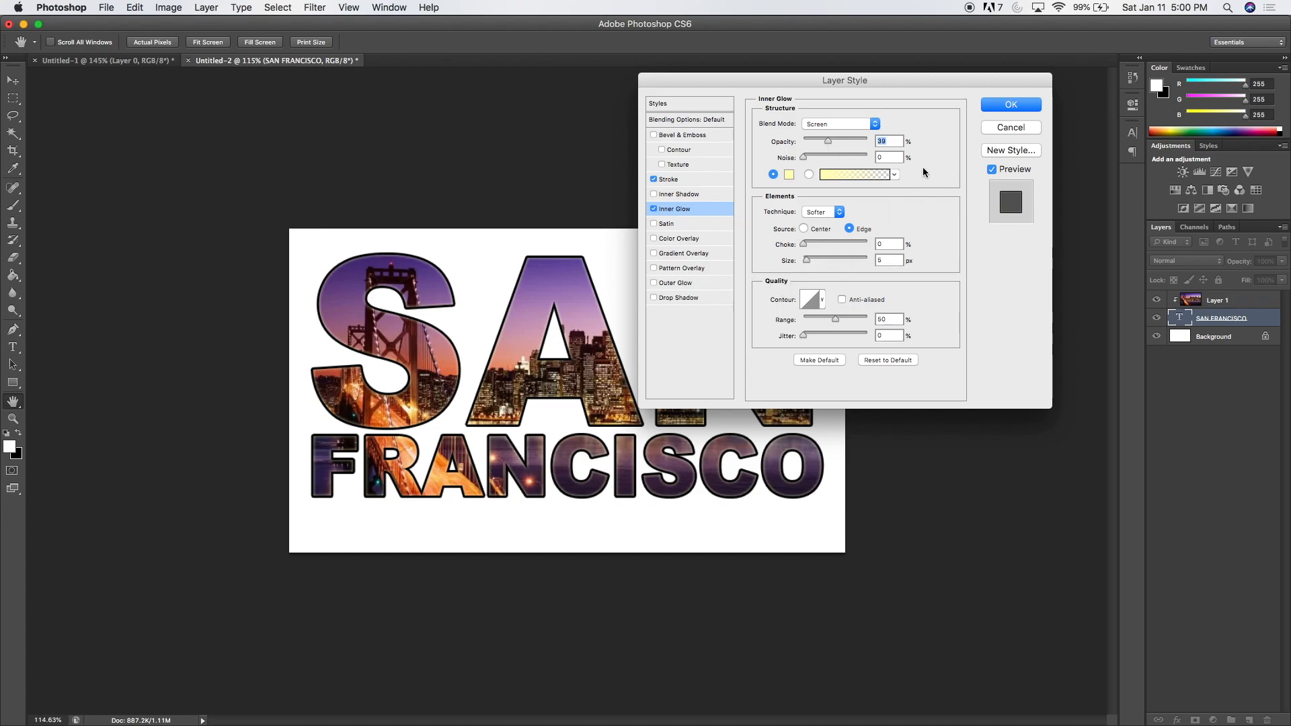
drag(860, 83, 1037, 135)
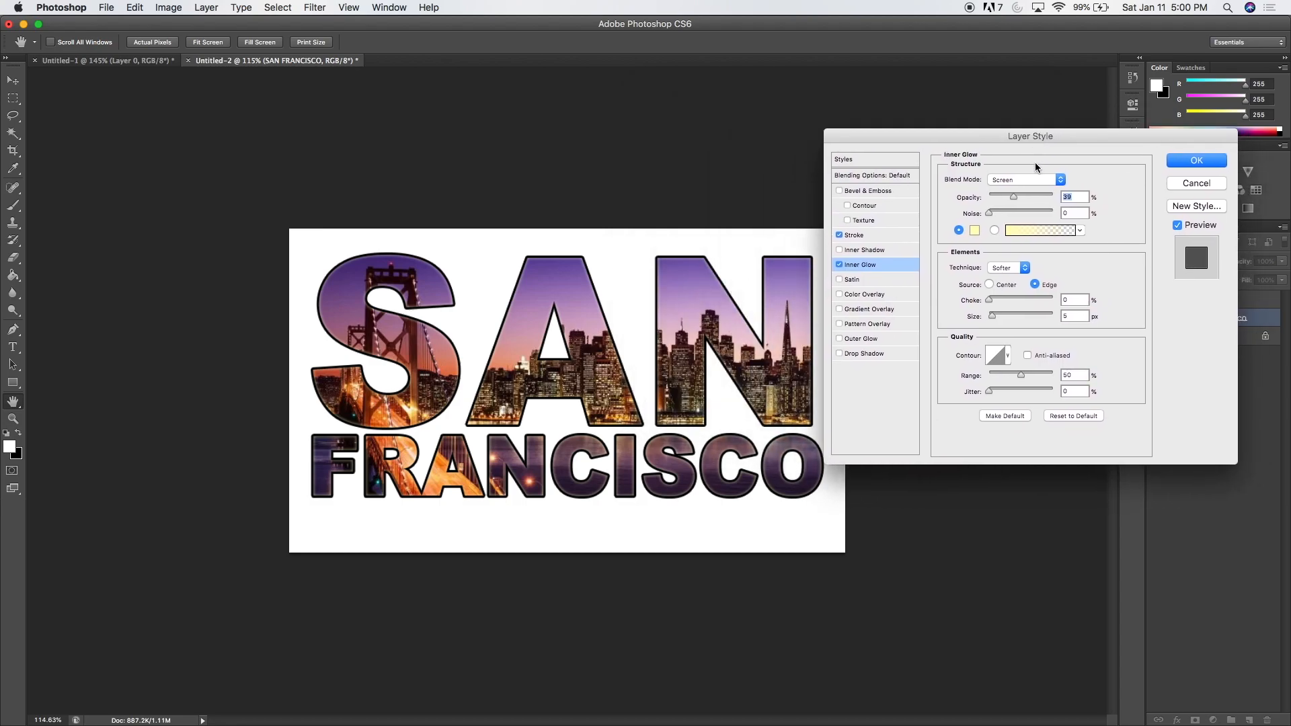
- Add a black Multiply drop shadow to the text with 9% spread and 9 px size, and apply the layer style
click(872, 354)
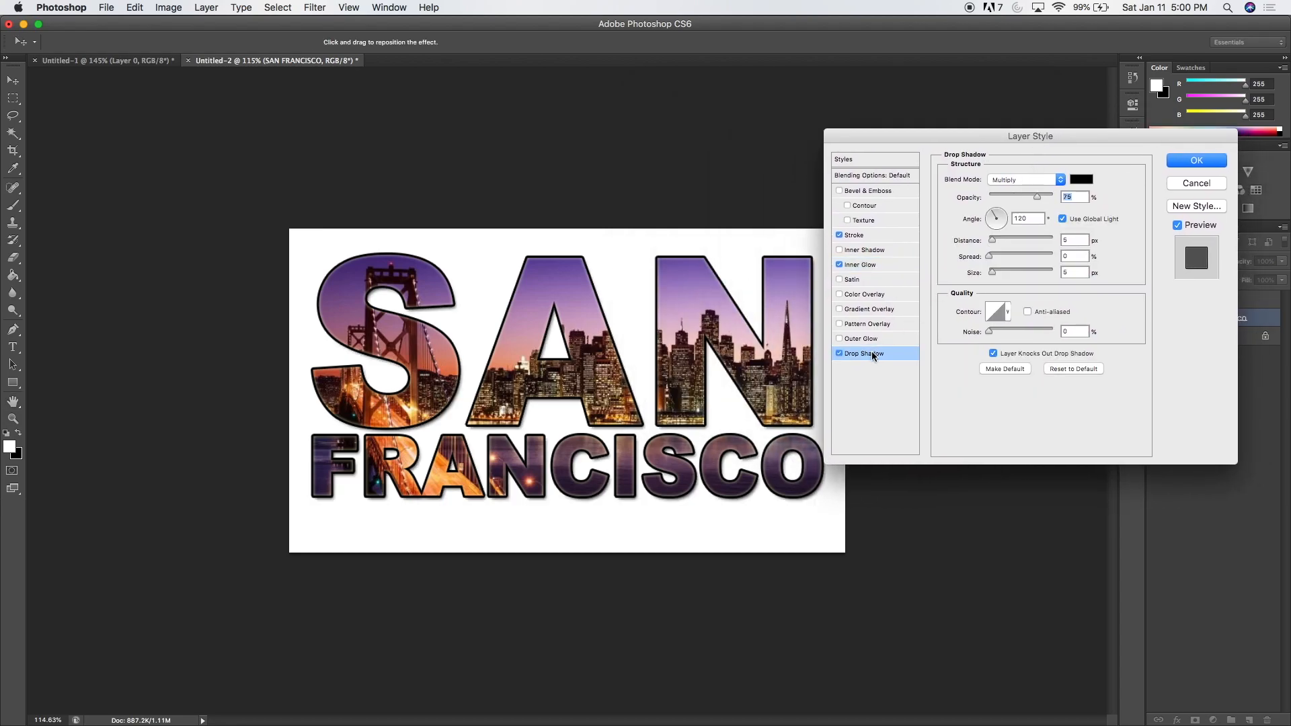
drag(992, 244, 1035, 266)
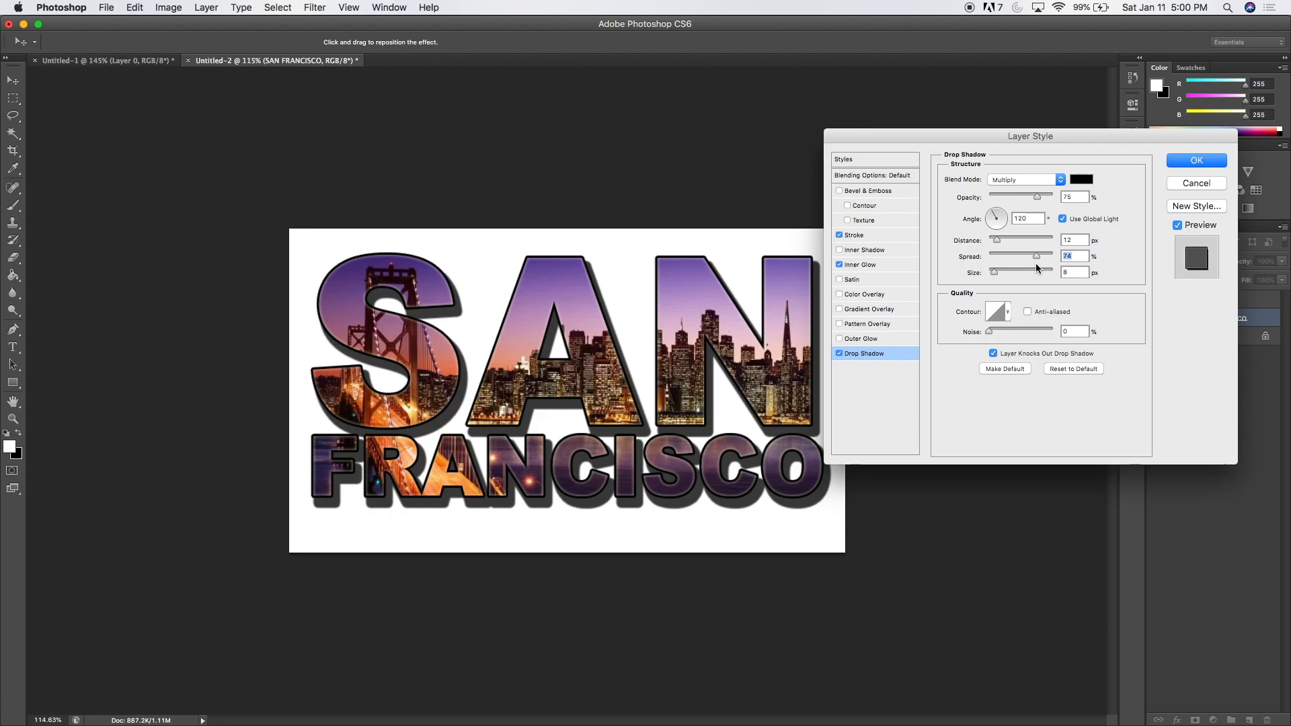
drag(1030, 261, 996, 263)
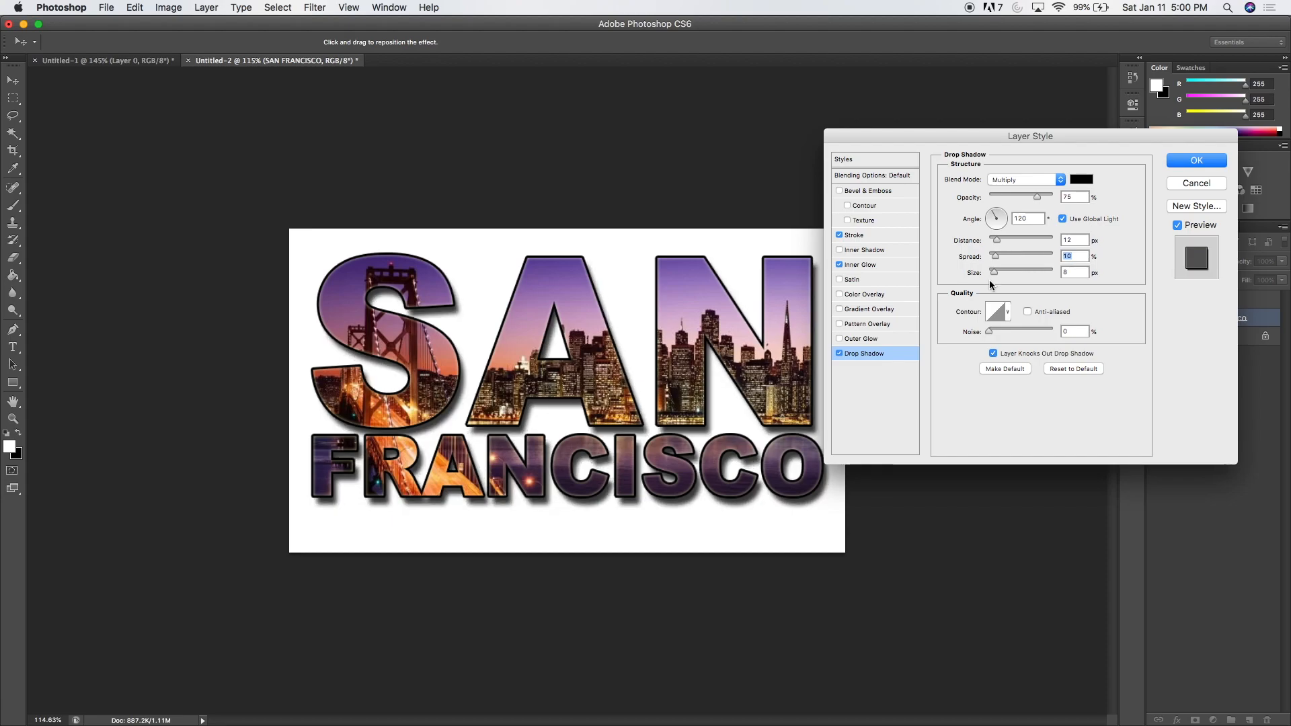
drag(995, 271, 995, 243)
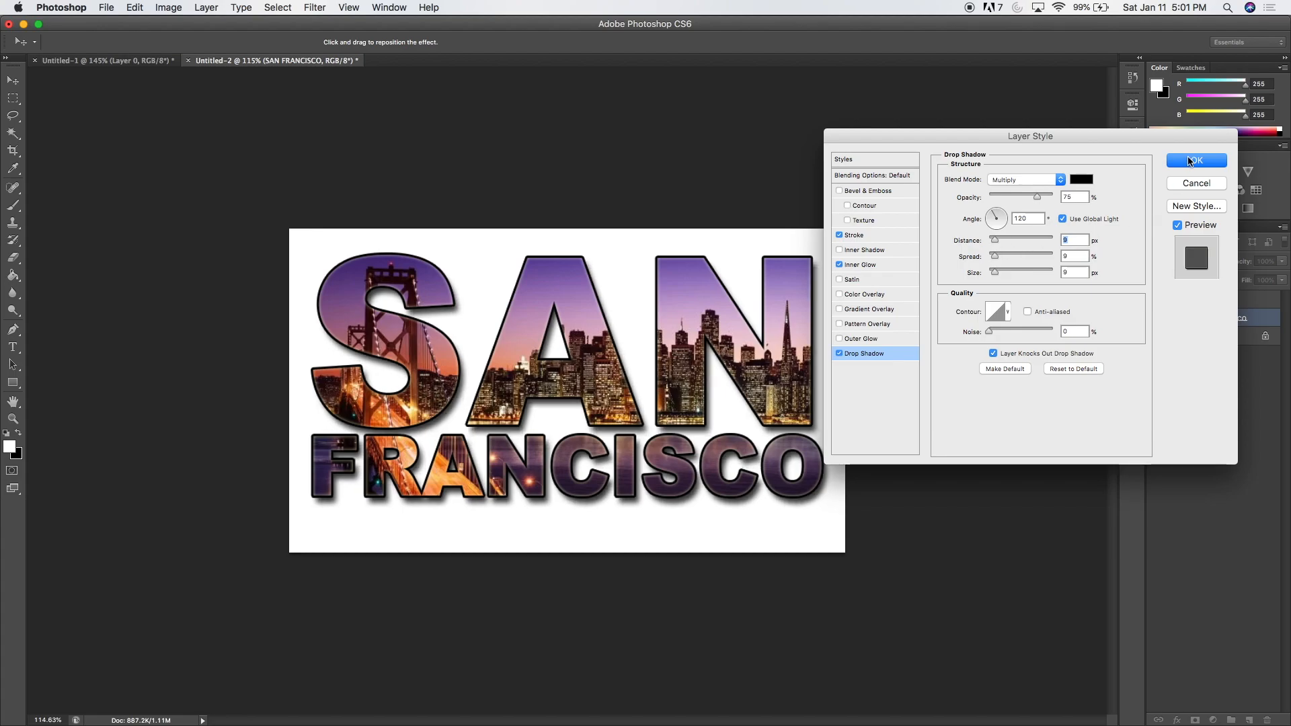
click(1187, 163)
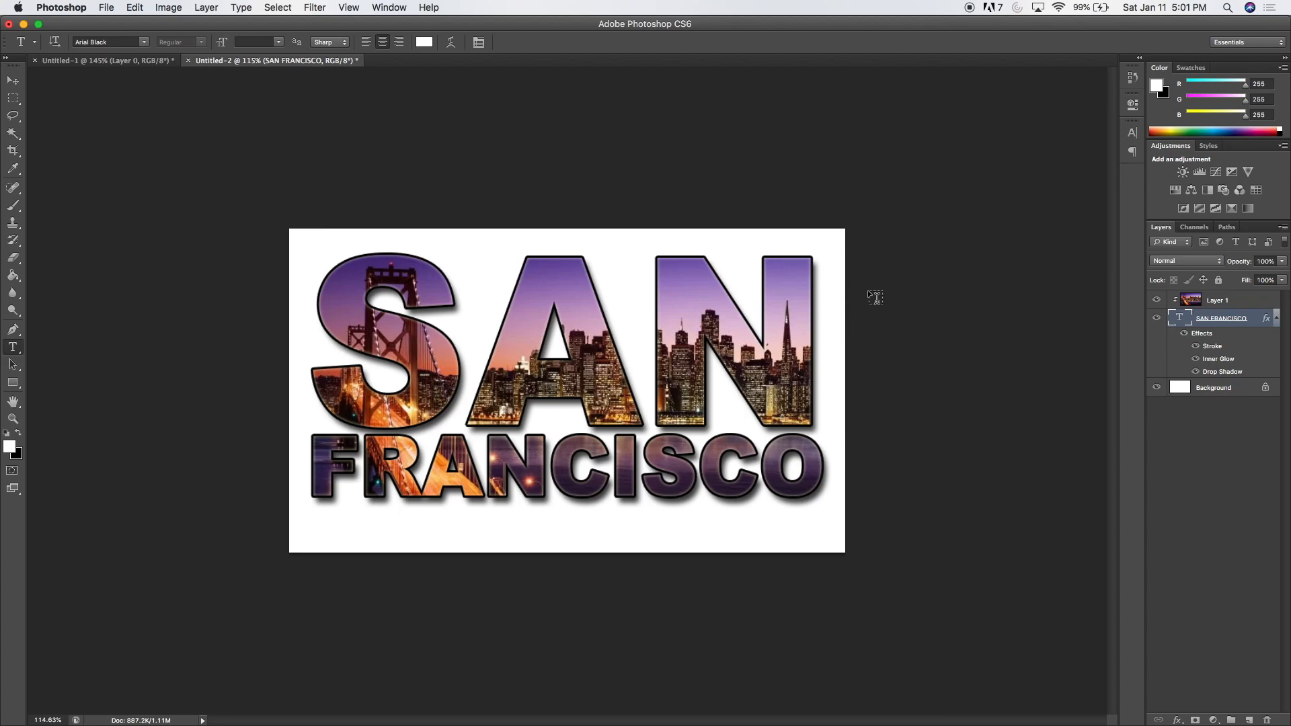
- Select the whole canvas and align the SAN FRANCISCO text layer to its vertical centre
click(13, 80)
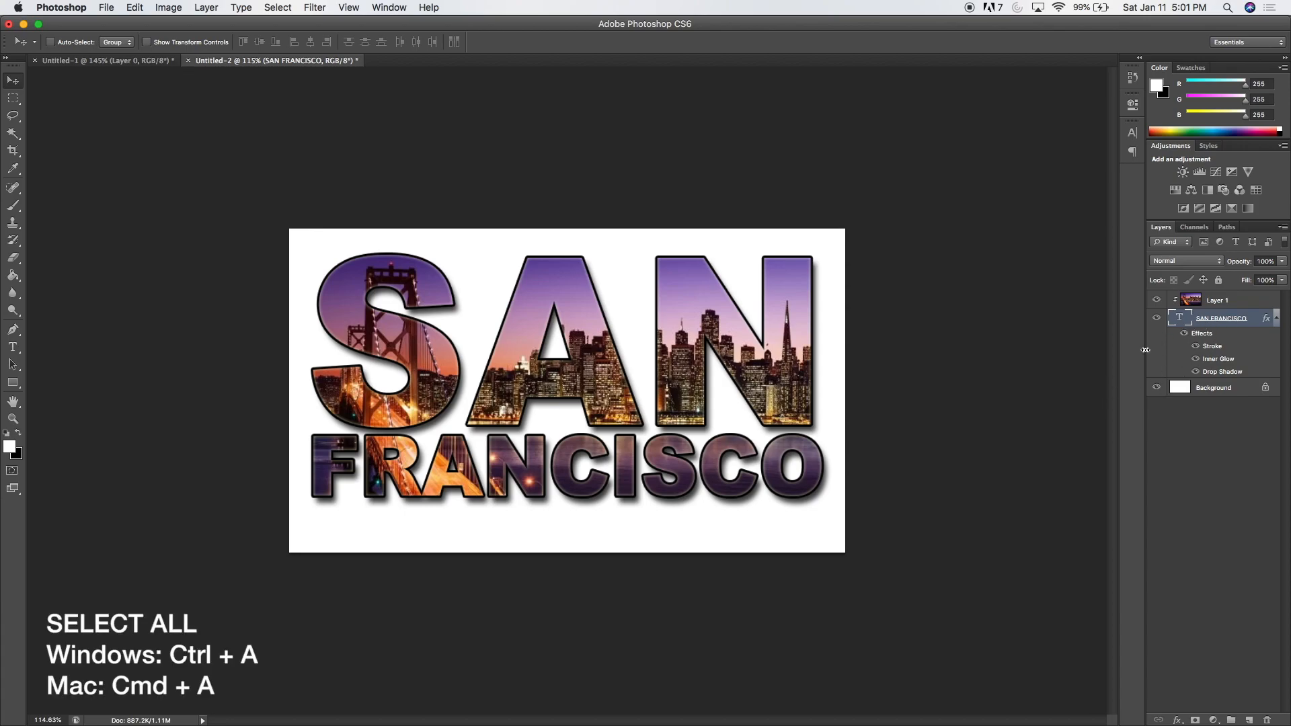
key(super+a)
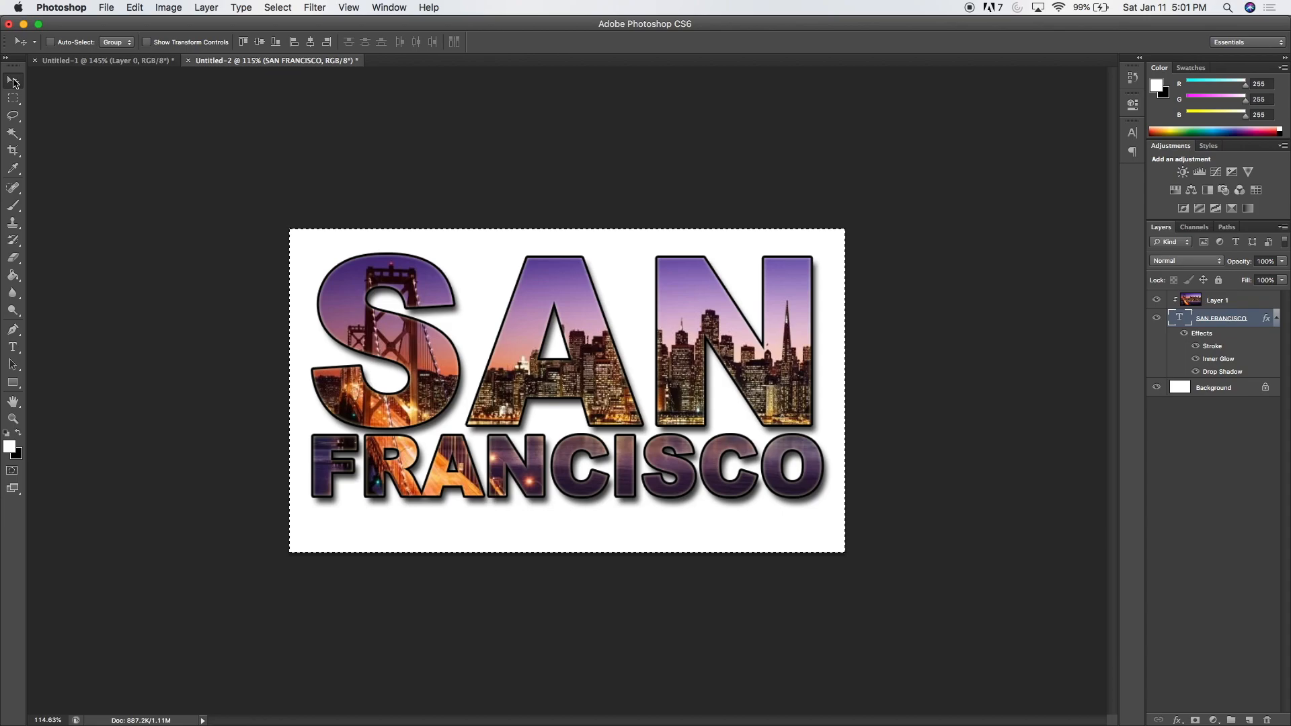
click(259, 42)
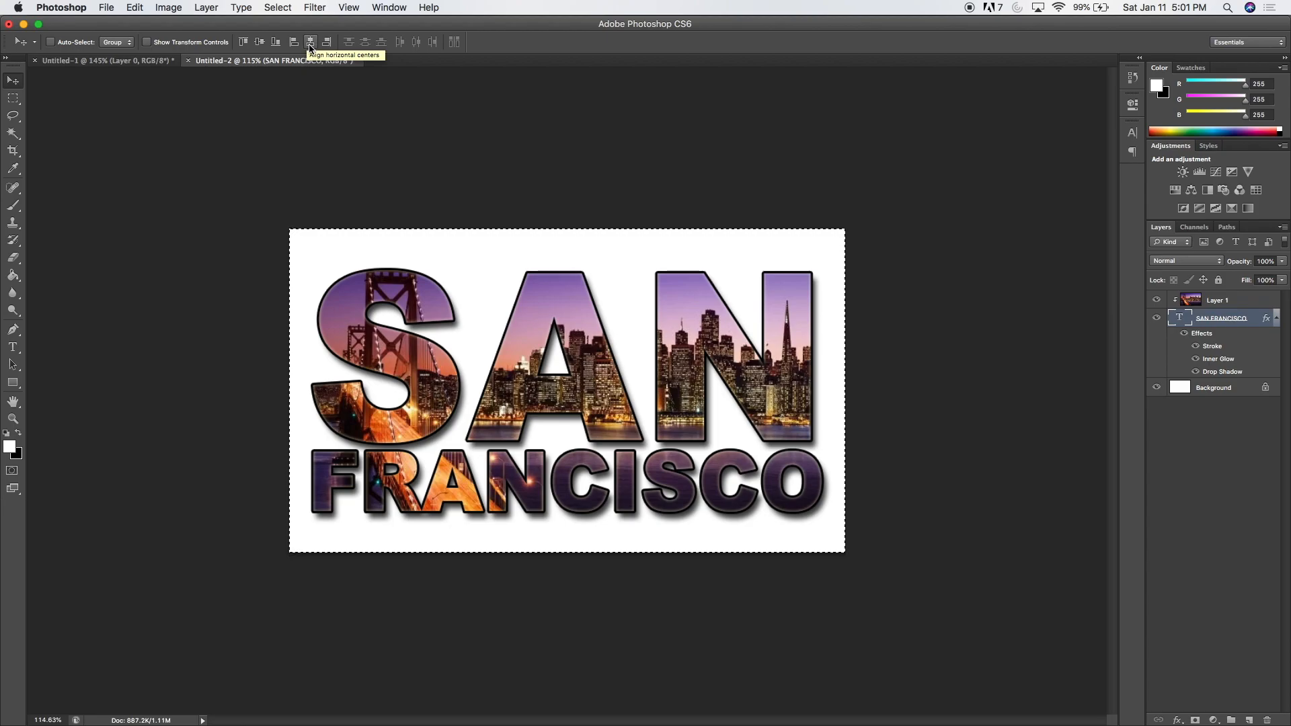
- Shift the skyline photo in Layer 1 slightly down and to the left inside the lettering, and deselect
click(1235, 304)
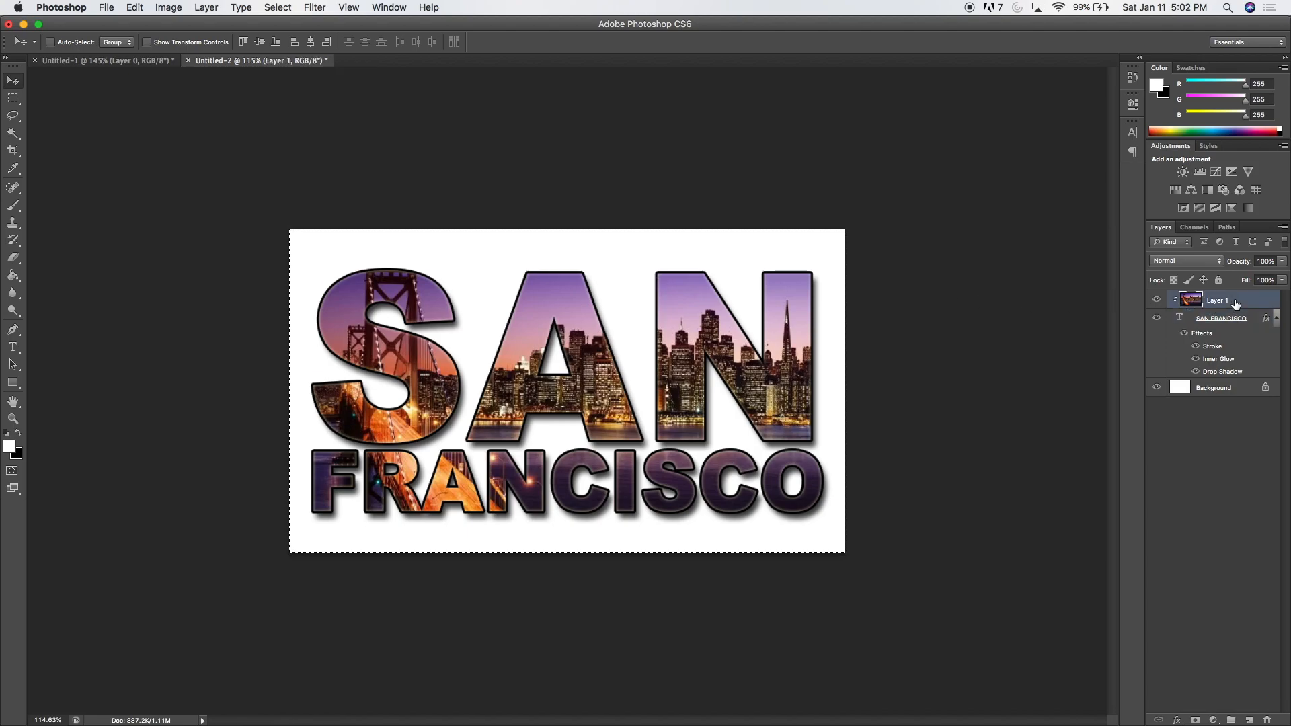
mouse_move(620, 353)
mouse_down()
mouse_move(607, 374)
mouse_move(672, 326)
mouse_move(545, 383)
mouse_move(624, 343)
mouse_move(634, 365)
mouse_up()
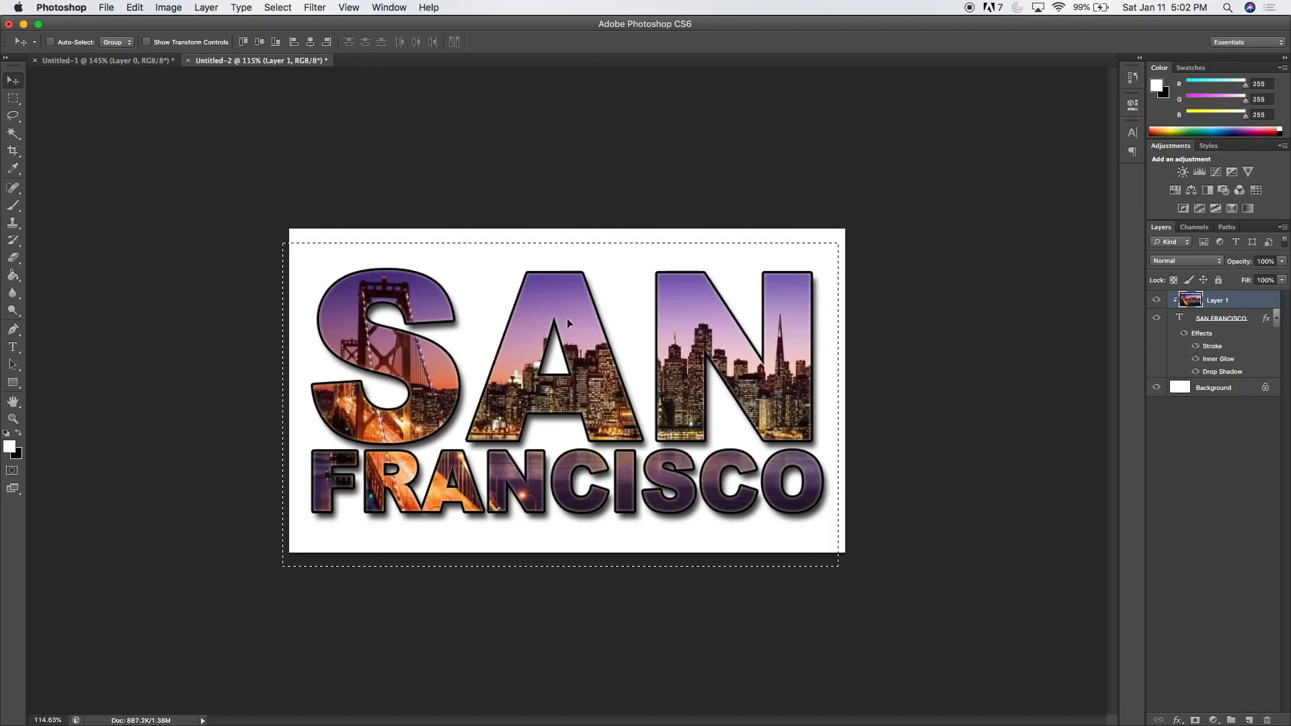
drag(572, 312, 572, 314)
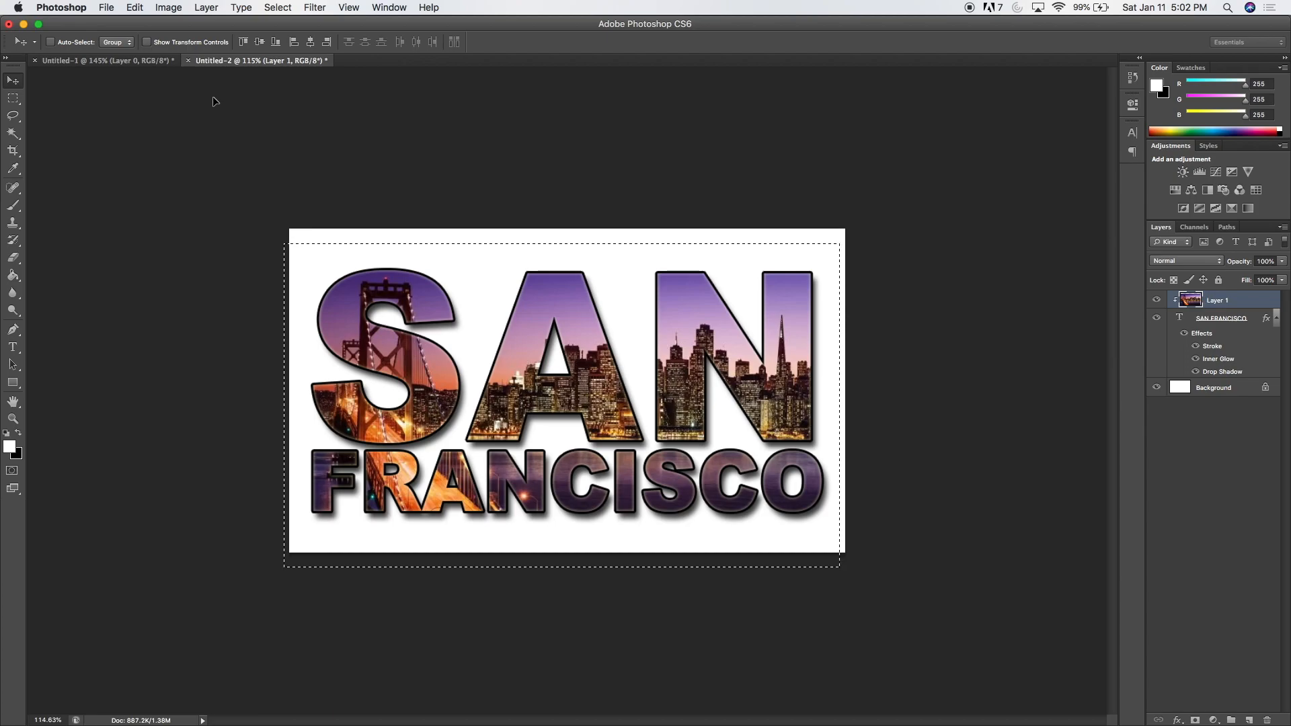
key(super+d)
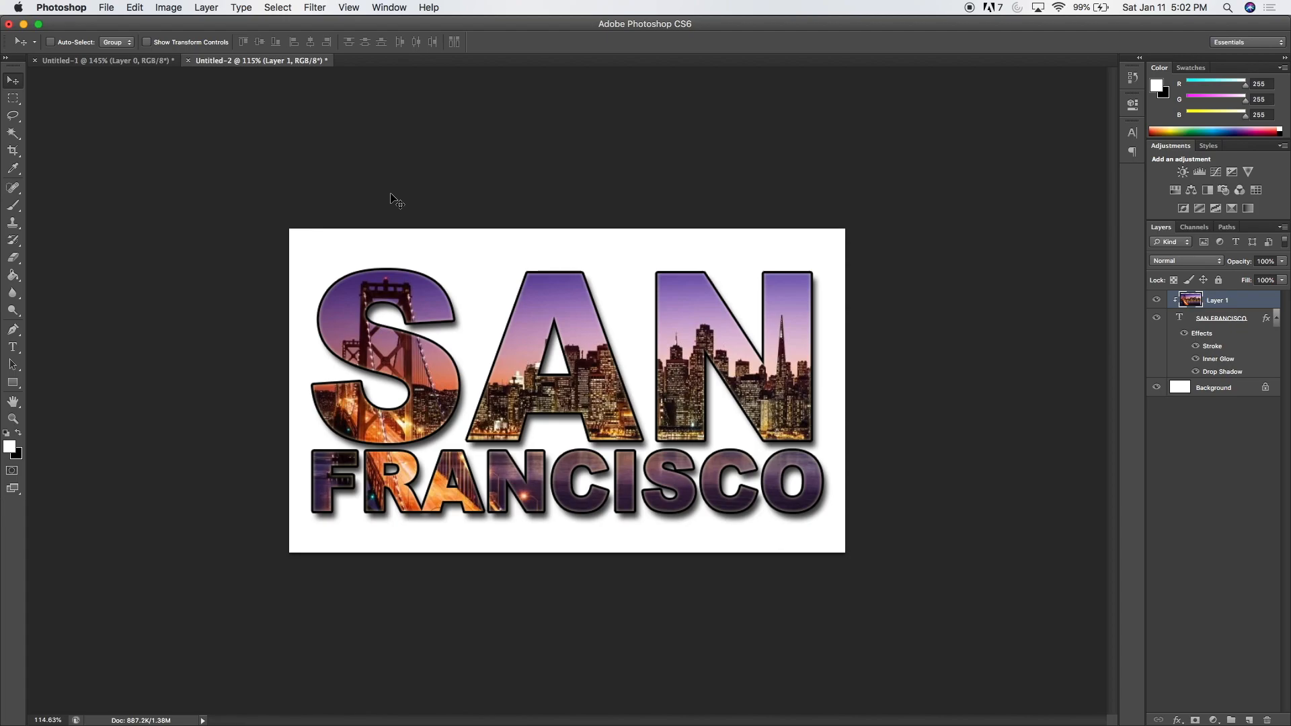
- Convert the locked Background into a regular layer named Layer 0
click(1245, 389)
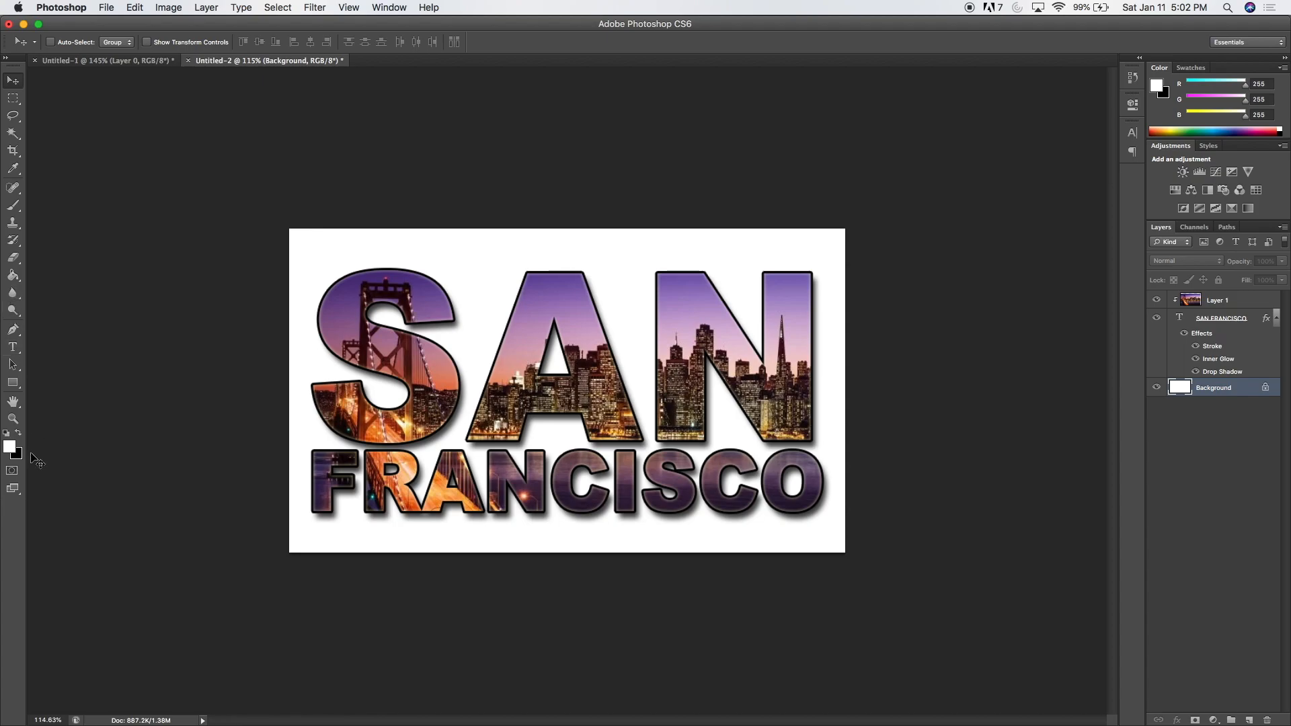
double_click(1253, 395)
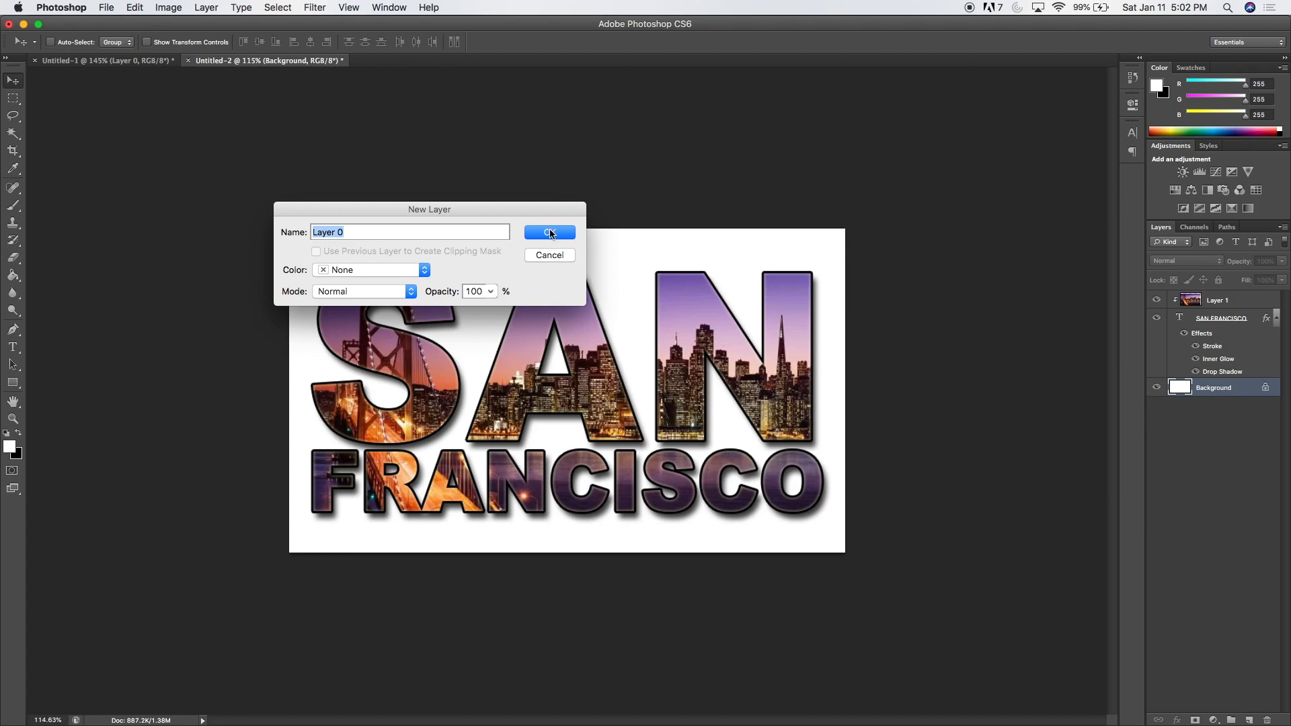
click(550, 233)
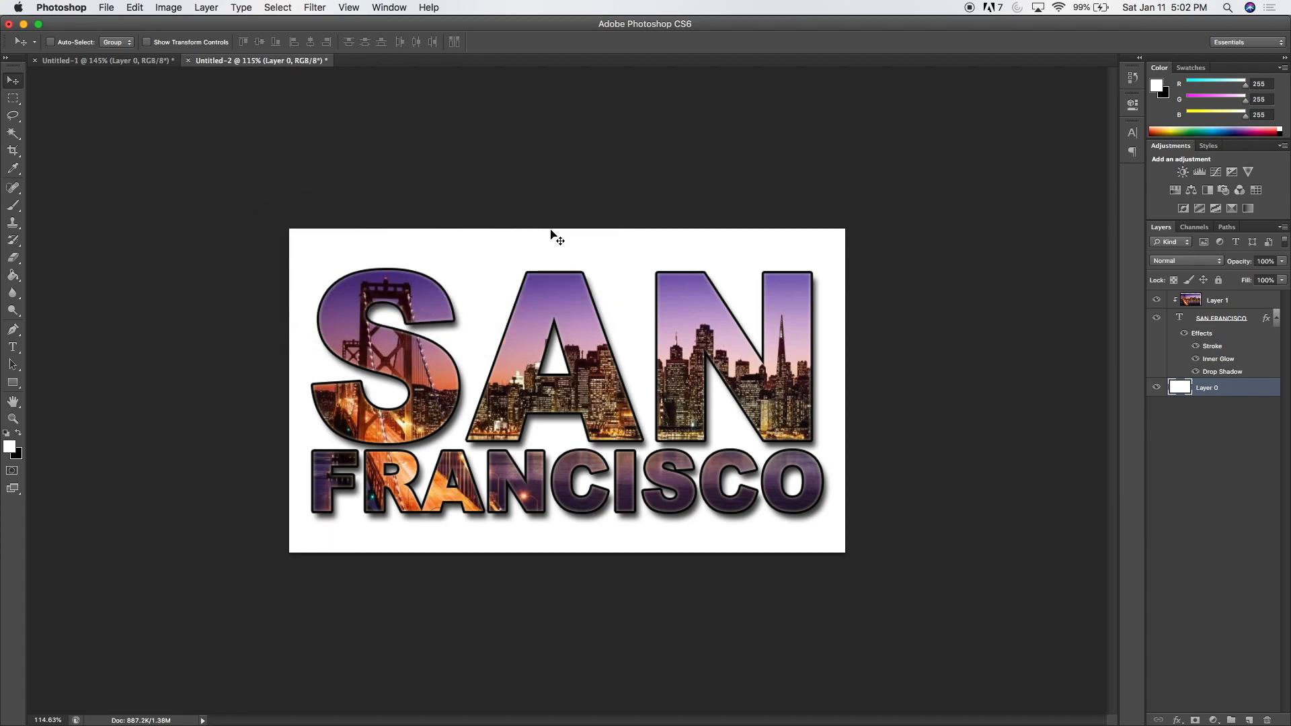
- Add a linear gradient overlay to Layer 0 from grey b3b3b3 to white at a 90° angle
double_click(1249, 392)
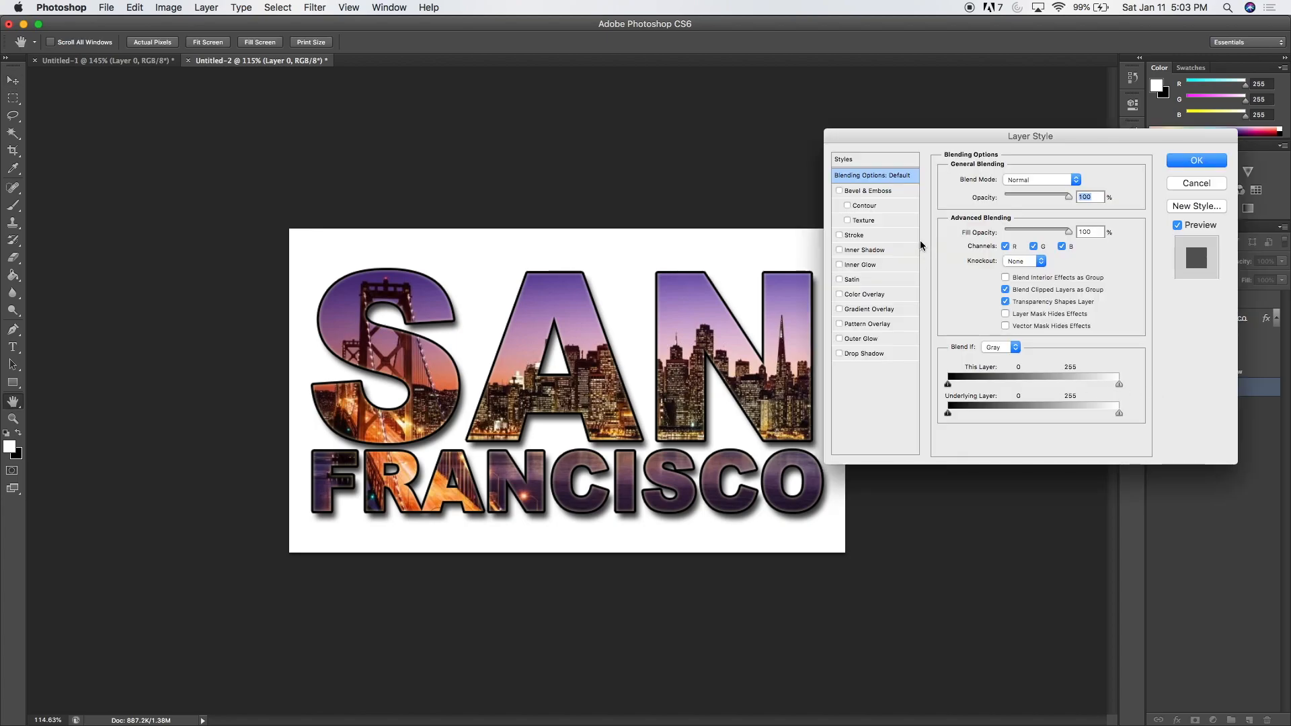
click(883, 310)
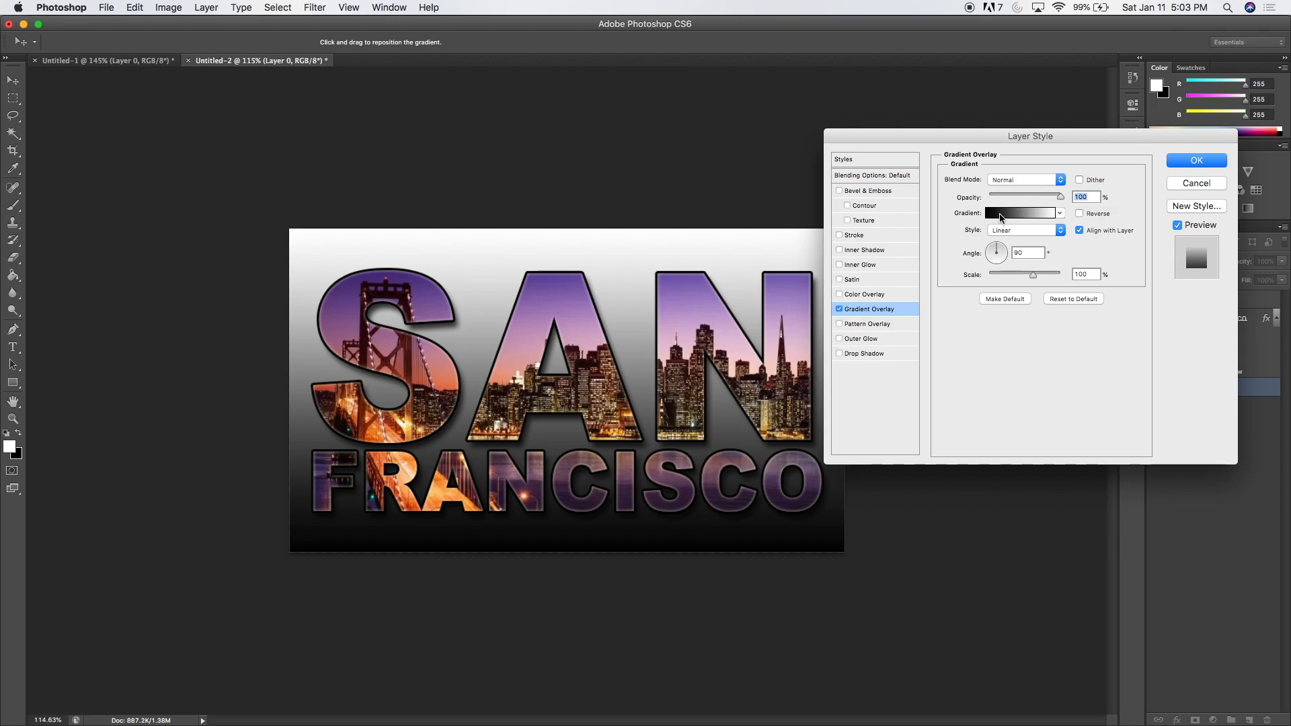
click(1006, 219)
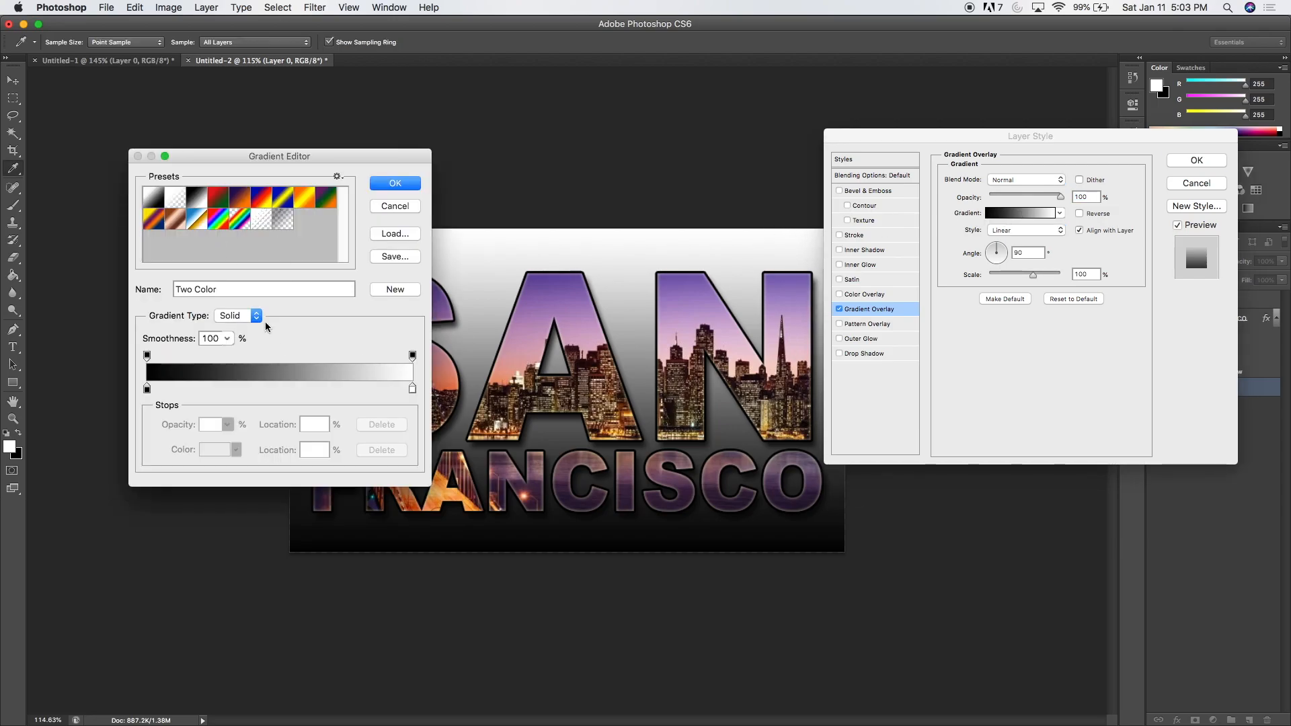
click(148, 390)
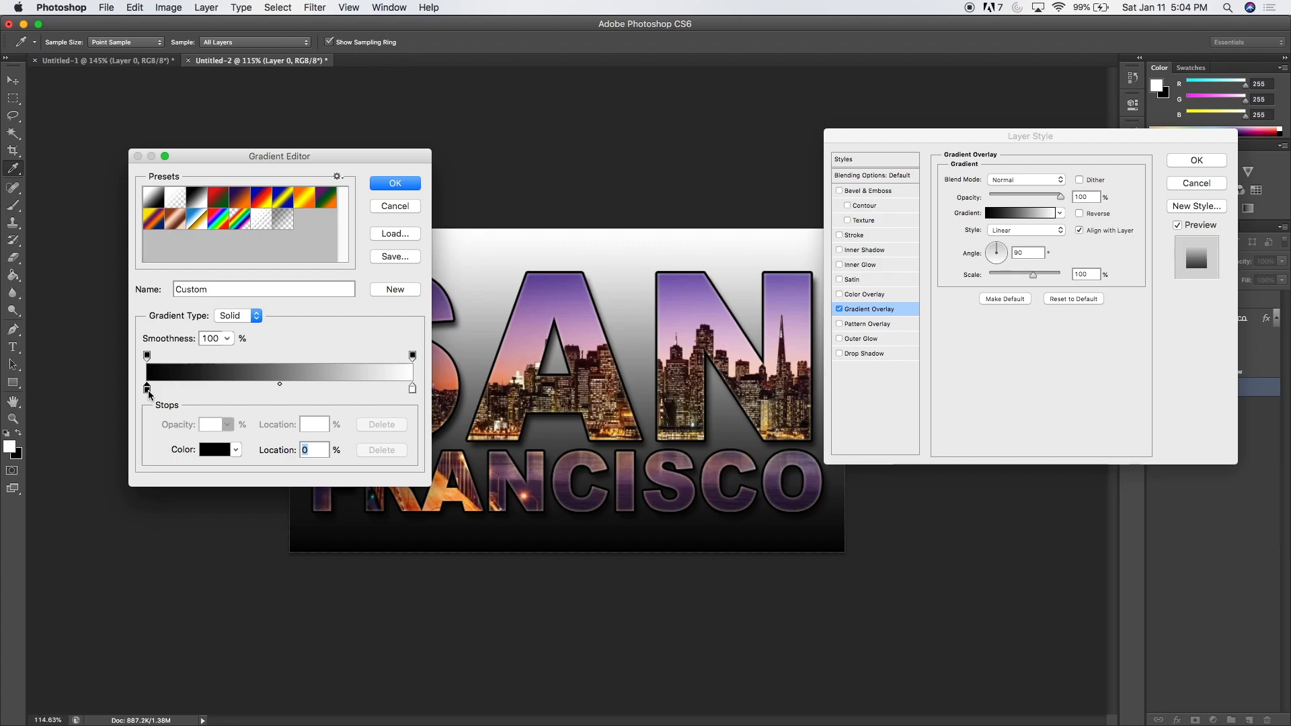
double_click(147, 390)
mouse_move(135, 311)
mouse_down()
mouse_move(19, 285)
mouse_move(18, 263)
mouse_up()
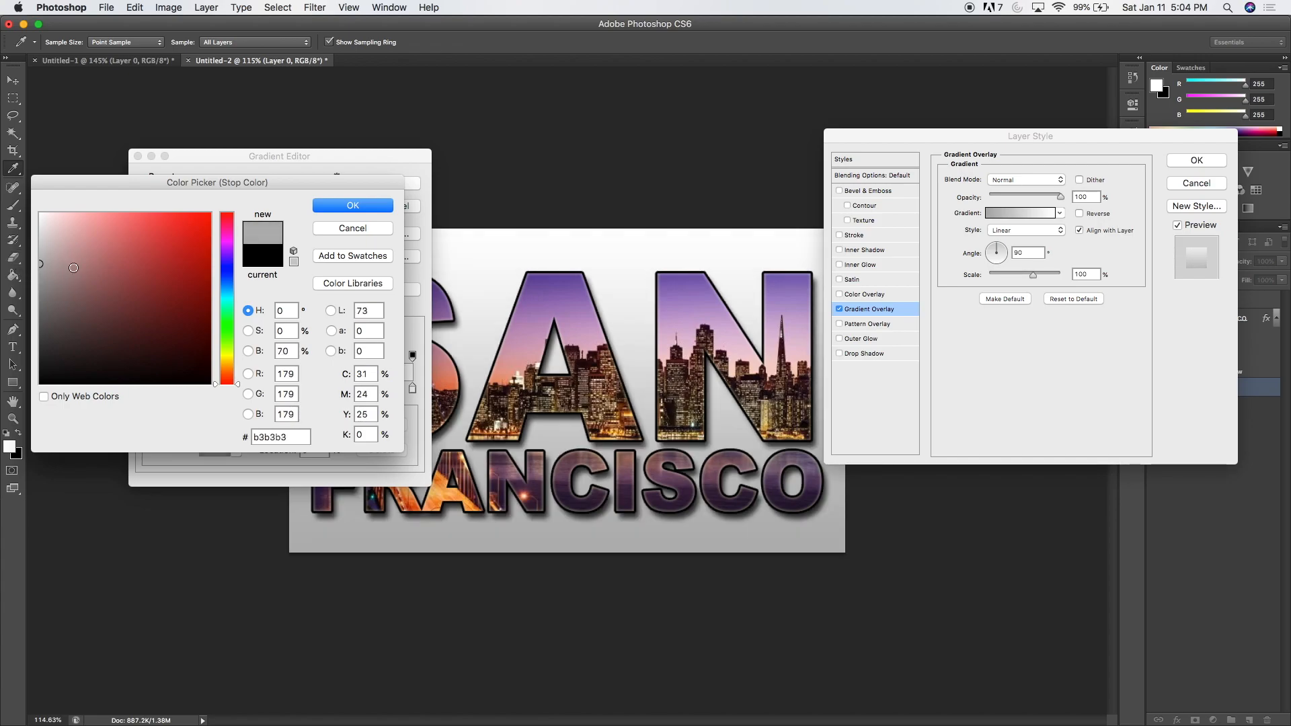
click(352, 204)
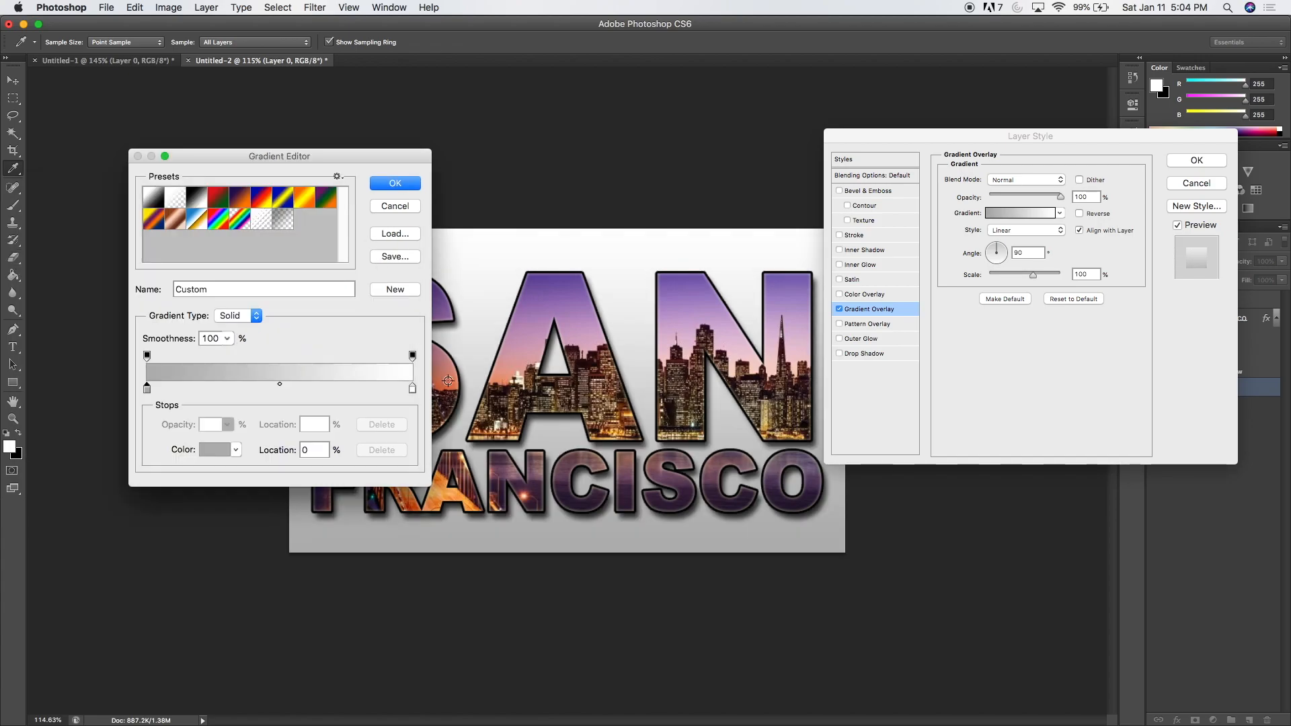
click(395, 184)
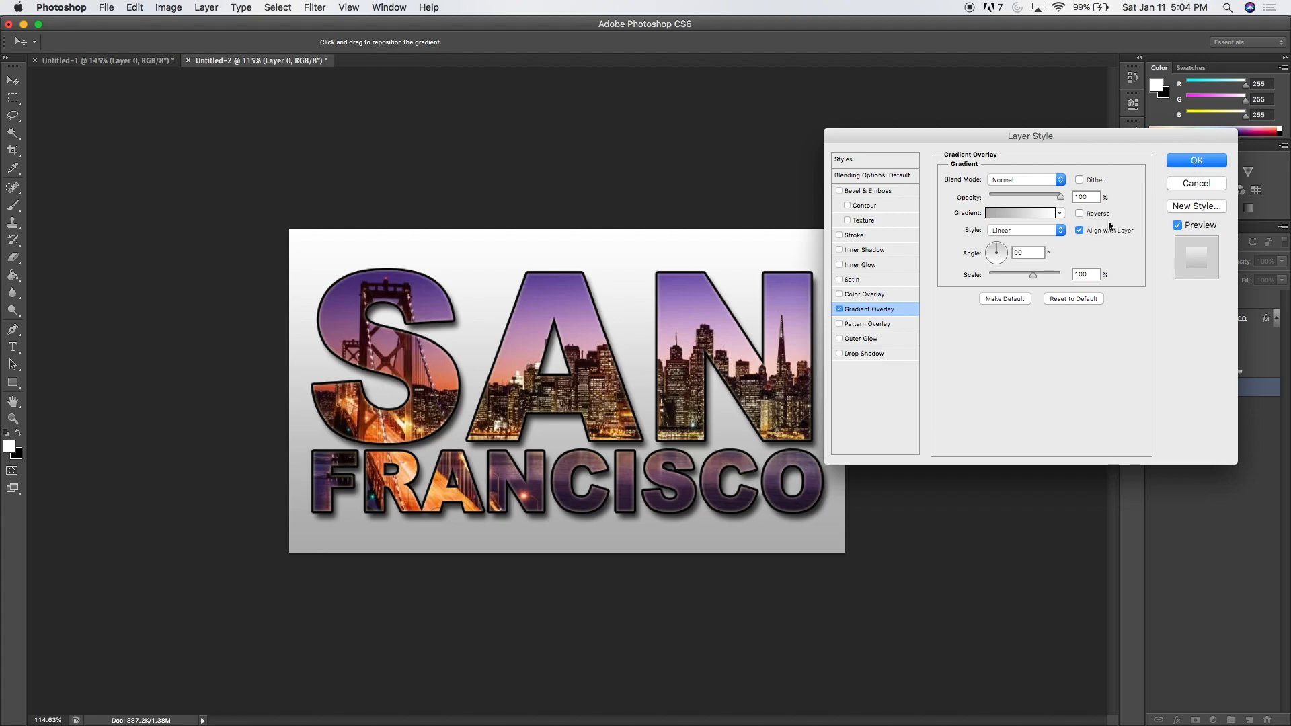
click(1195, 161)
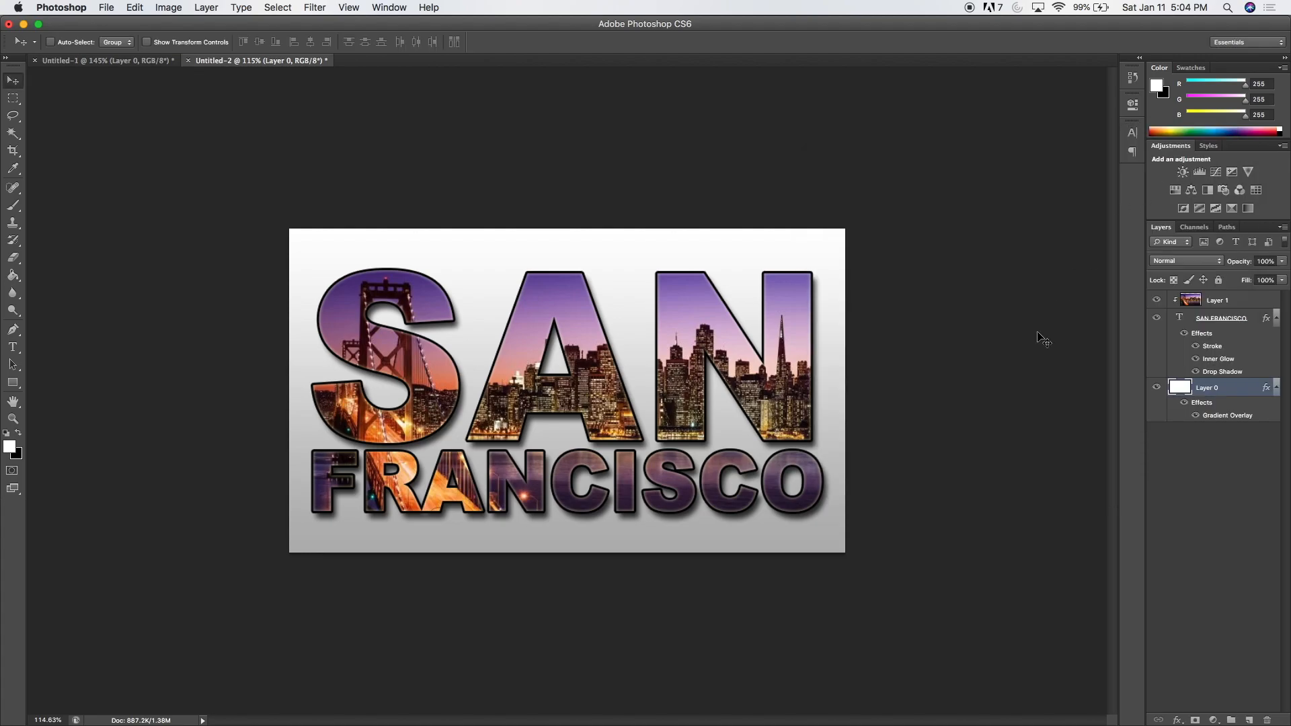